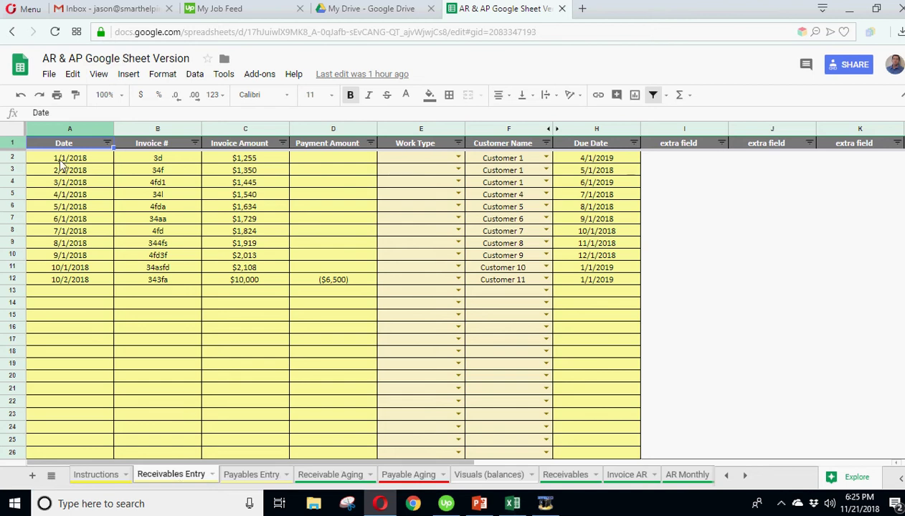
Review the invoice fields in Receivables Entry, from date, invoice number and amounts through work type, customer name and due date.
click(63, 163)
click(154, 162)
click(64, 163)
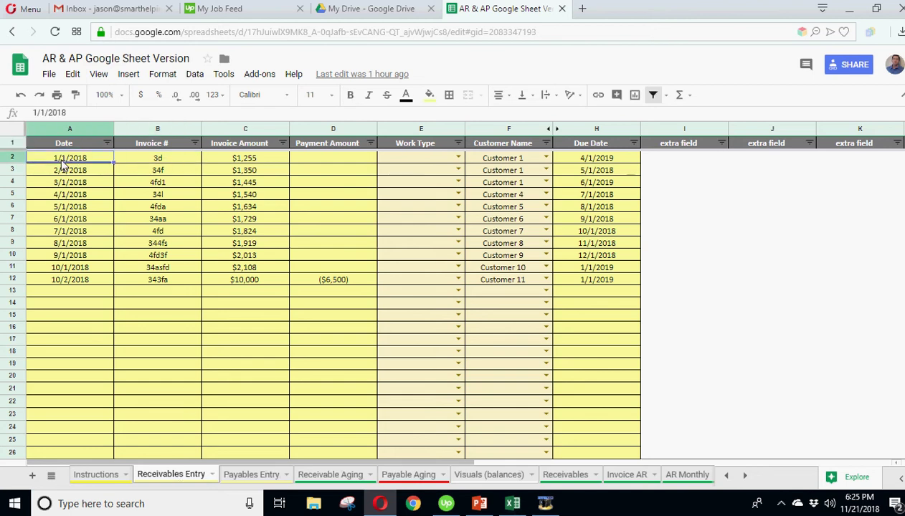
click(180, 162)
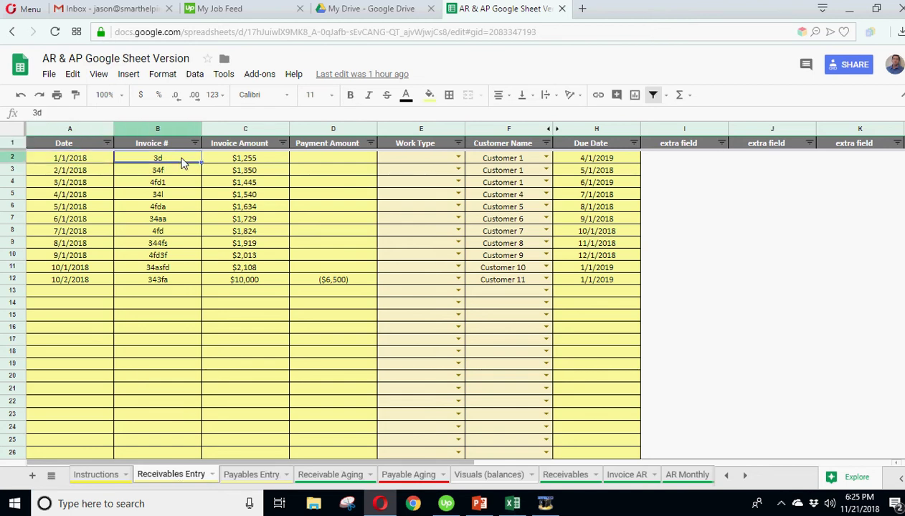
click(281, 163)
click(326, 164)
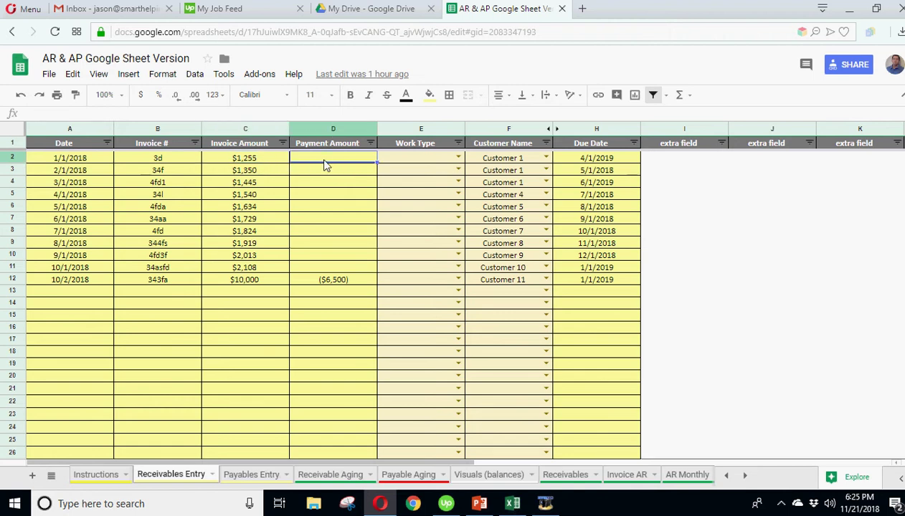
click(431, 165)
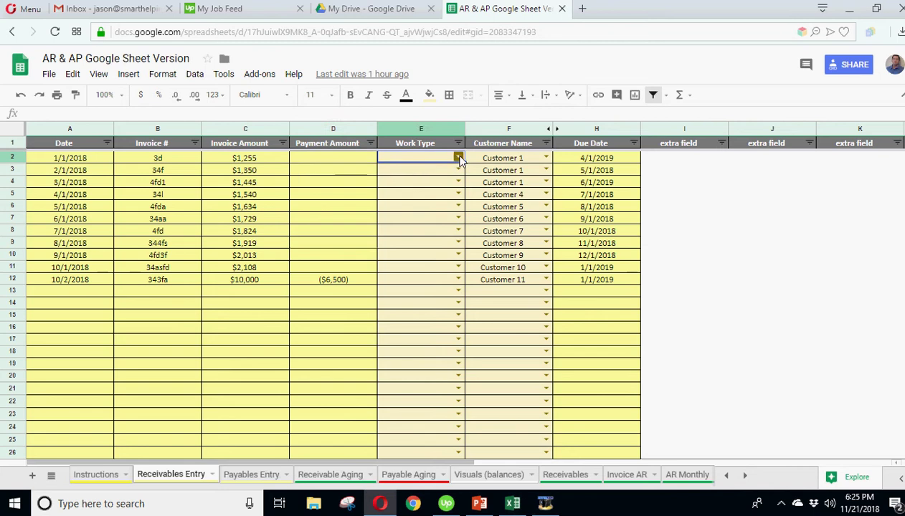
click(459, 158)
click(518, 231)
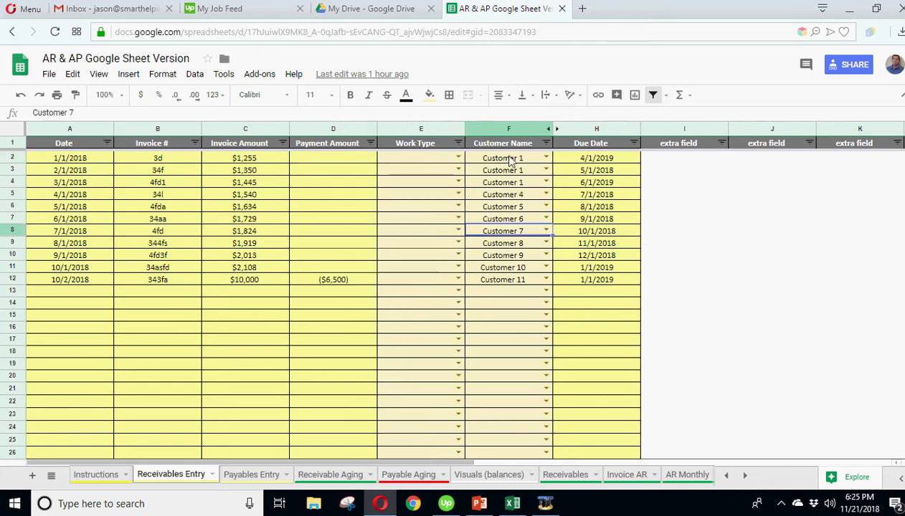
click(511, 159)
click(587, 162)
click(590, 192)
click(596, 245)
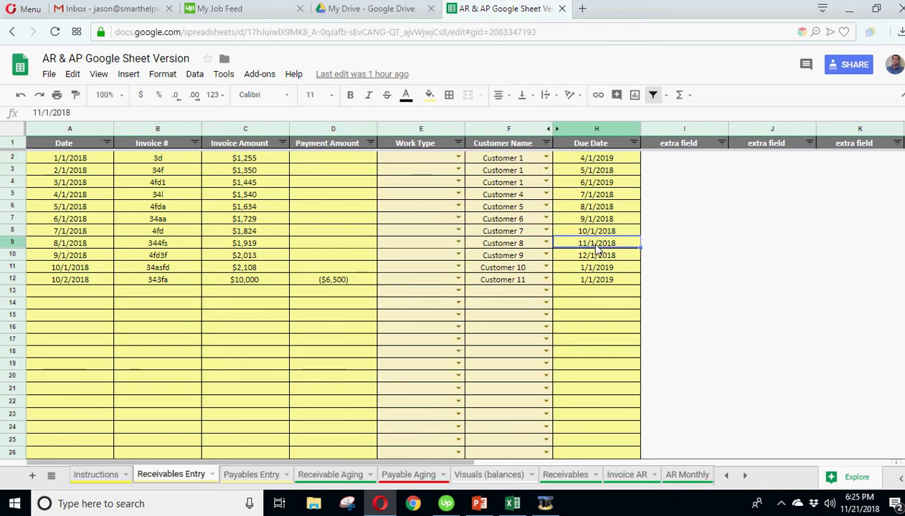
Highlight the invoice rows dated 4/1/2018 and 5/1/2018, and the due dates in rows 2 to 11.
drag(50, 194, 558, 208)
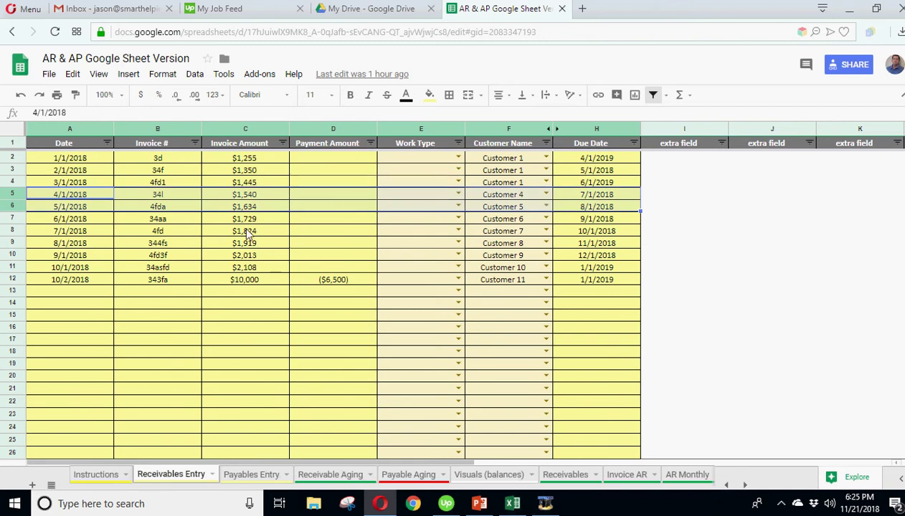
click(162, 158)
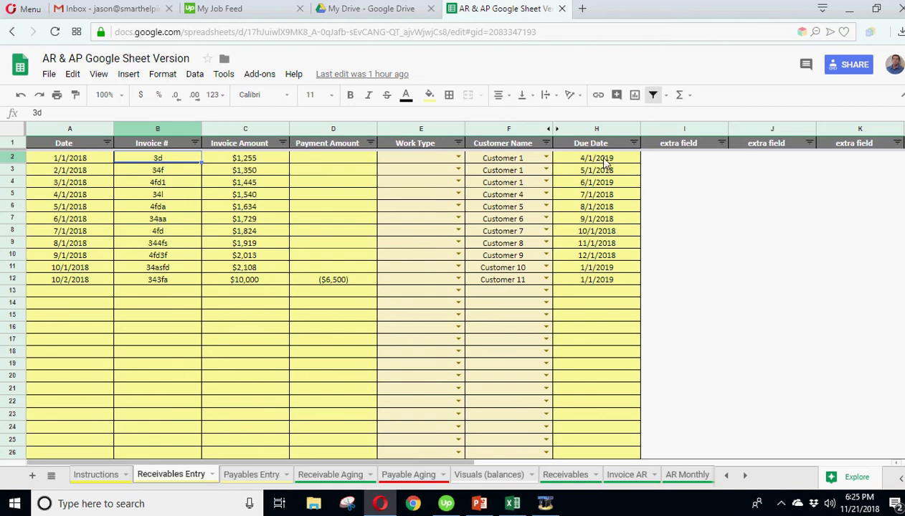
drag(604, 163, 597, 267)
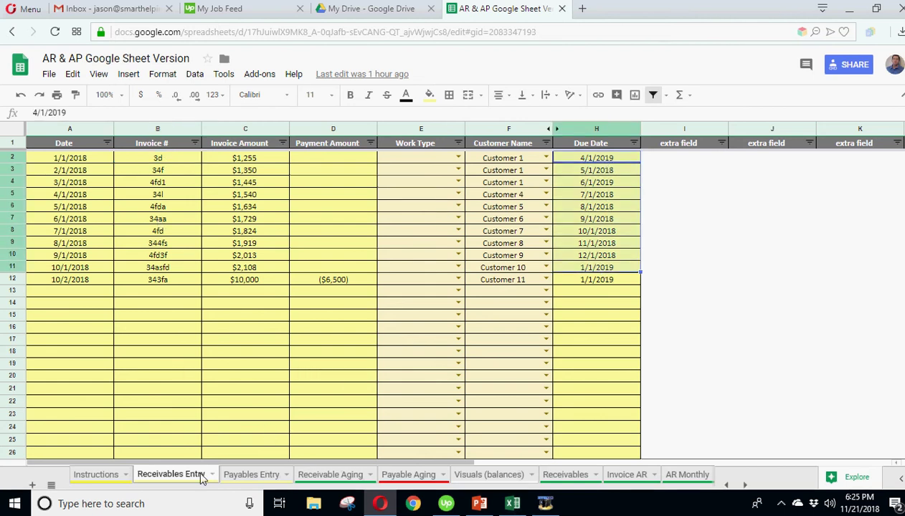
Open the Receivable Aging sheet and inspect the amount formulas for each age bucket from Current to 121+.
click(328, 476)
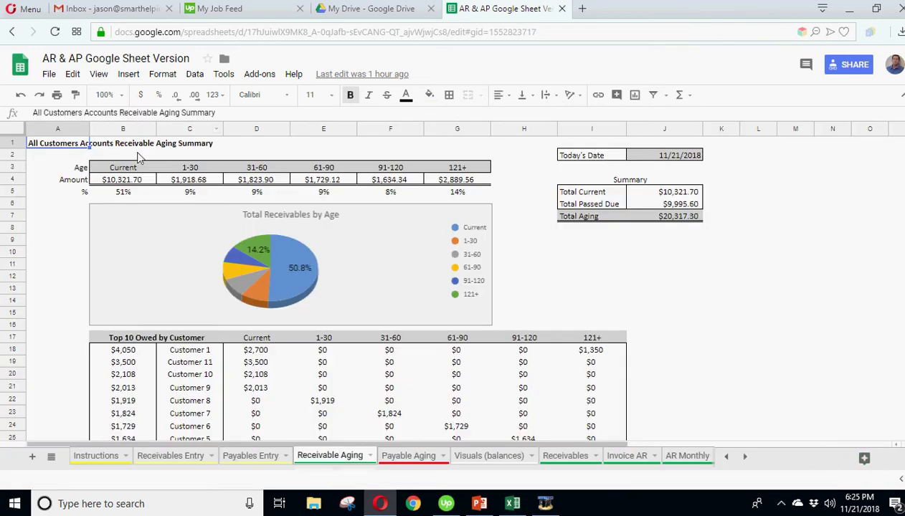
click(188, 181)
click(257, 180)
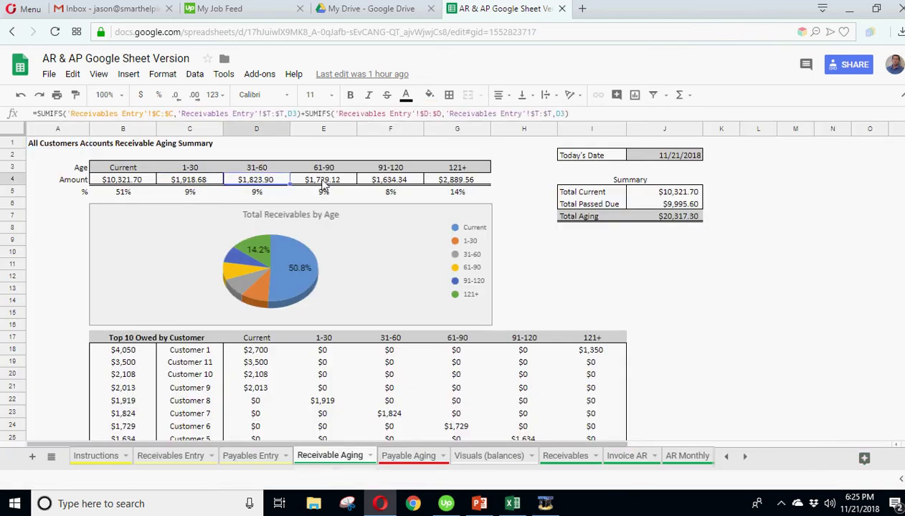
click(323, 182)
click(377, 182)
click(444, 182)
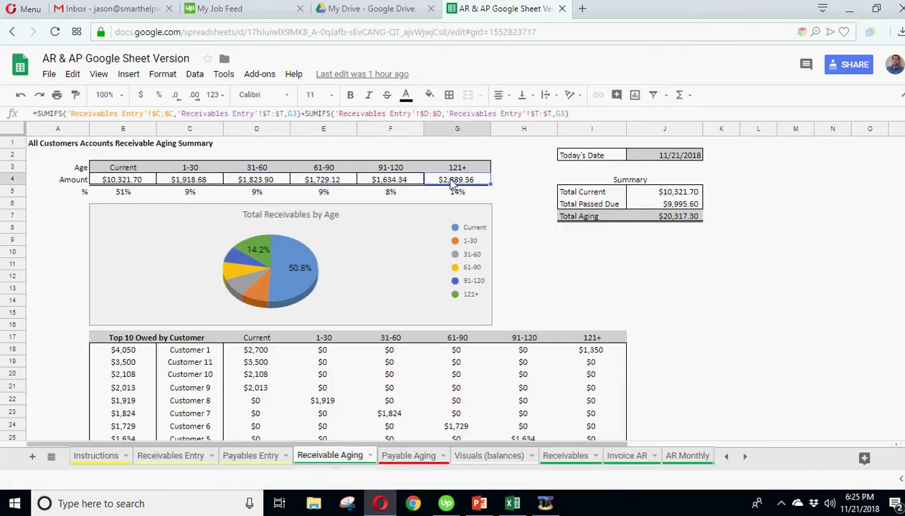
click(181, 185)
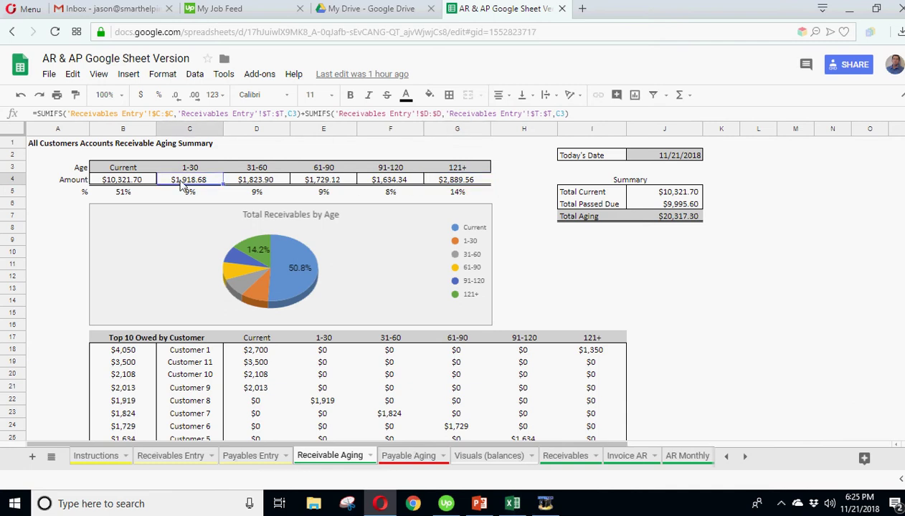
click(258, 184)
click(131, 184)
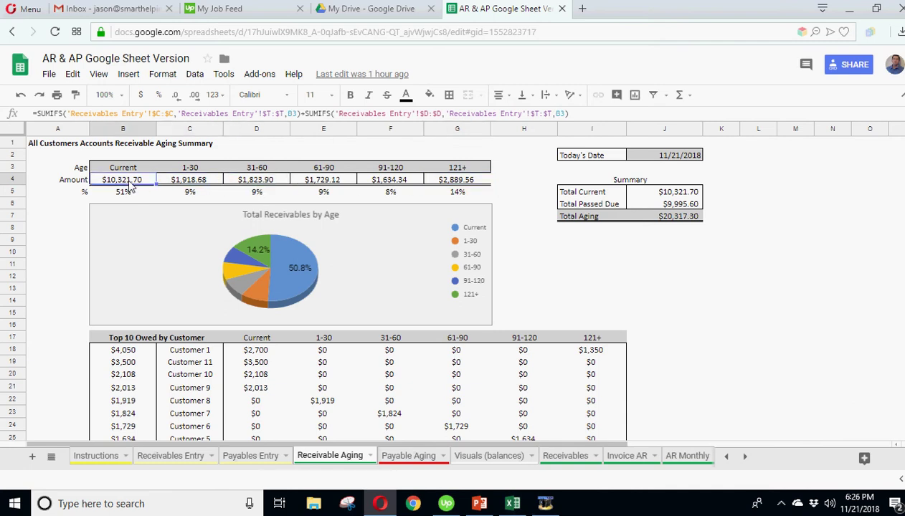
click(463, 184)
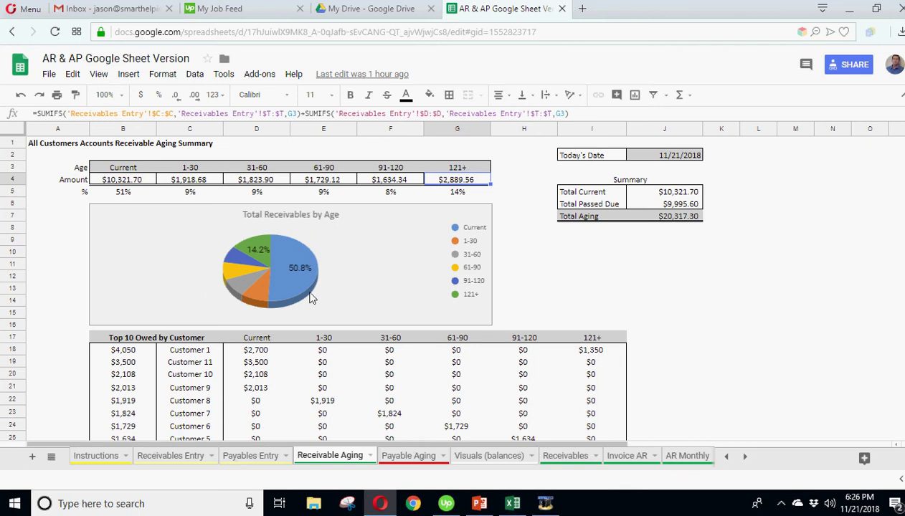
Check the Today's Date cell and aging summary totals, and view the Top 10 Owed by Customer table.
click(671, 162)
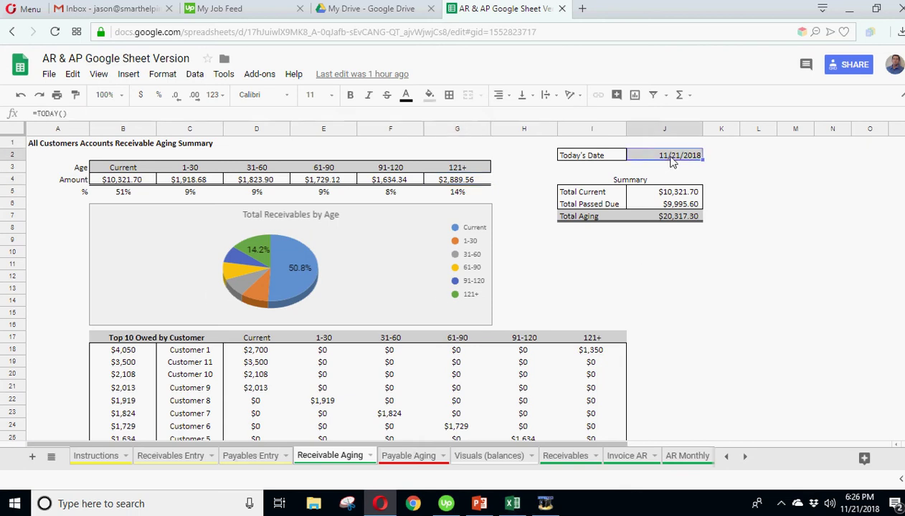
click(675, 263)
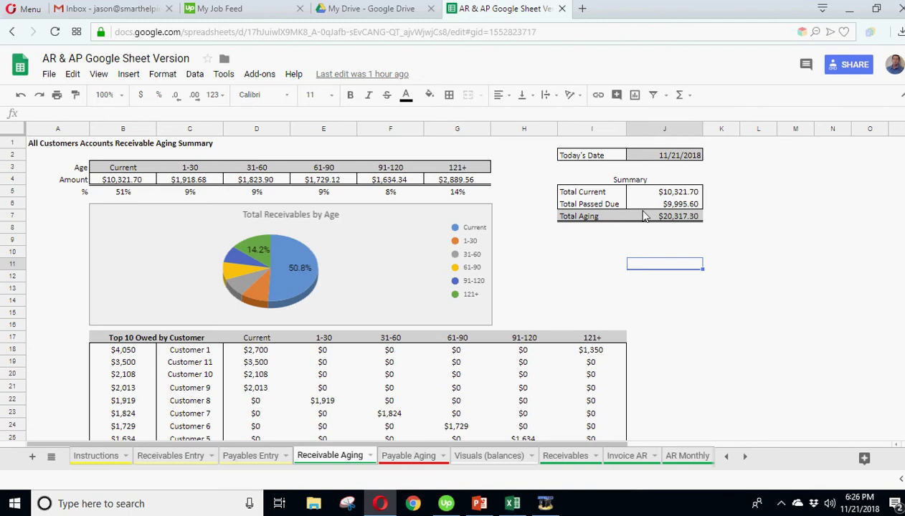
click(593, 322)
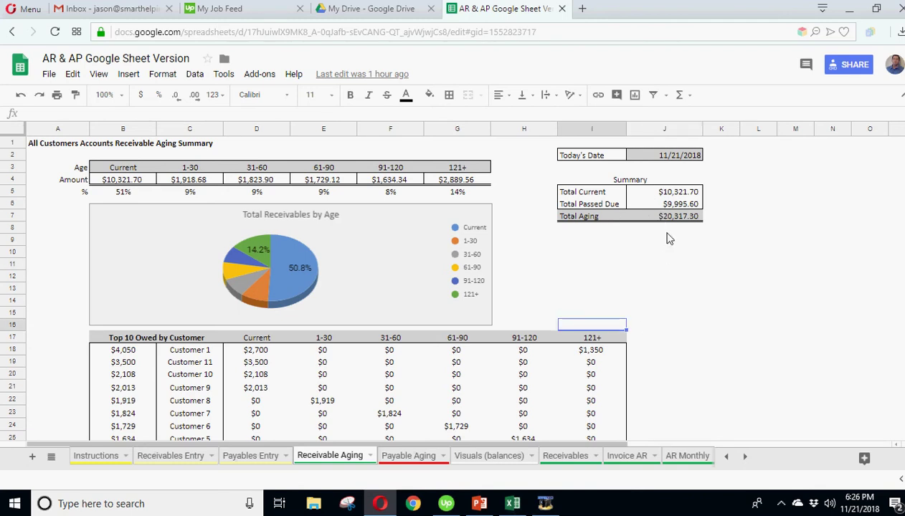
scroll(688, 349, down, 2)
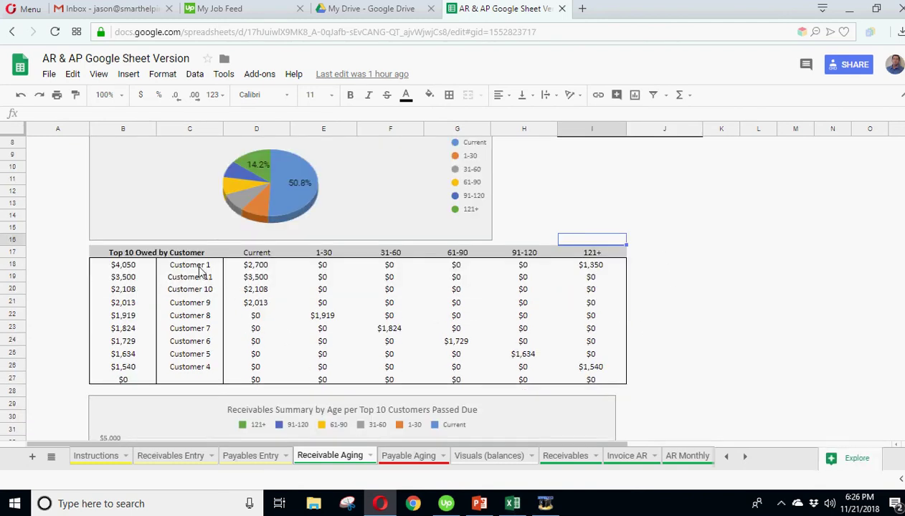
click(723, 317)
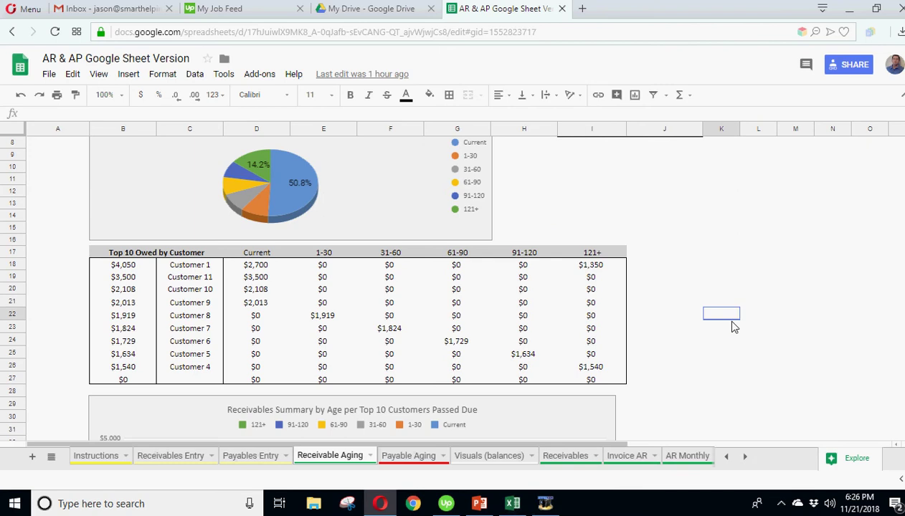
Inspect Customer 1's 121+ portion in the receivables-by-age chart and compare the chart with the Top 10 Owed by Customer table.
scroll(278, 312, down, 4)
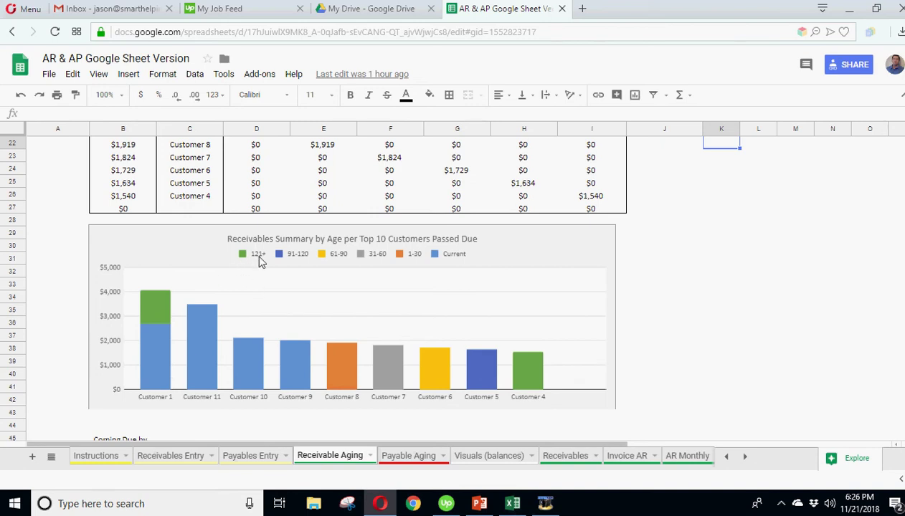
click(163, 306)
mouse_move(162, 313)
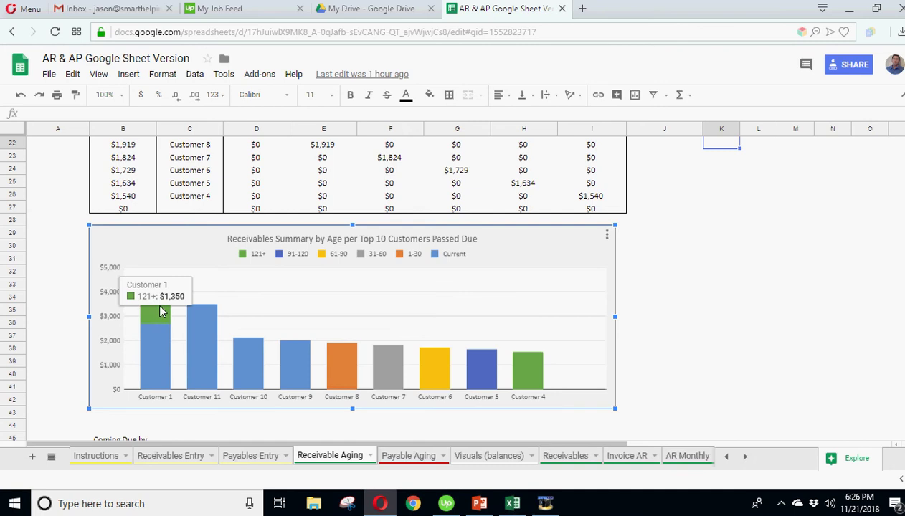
click(795, 338)
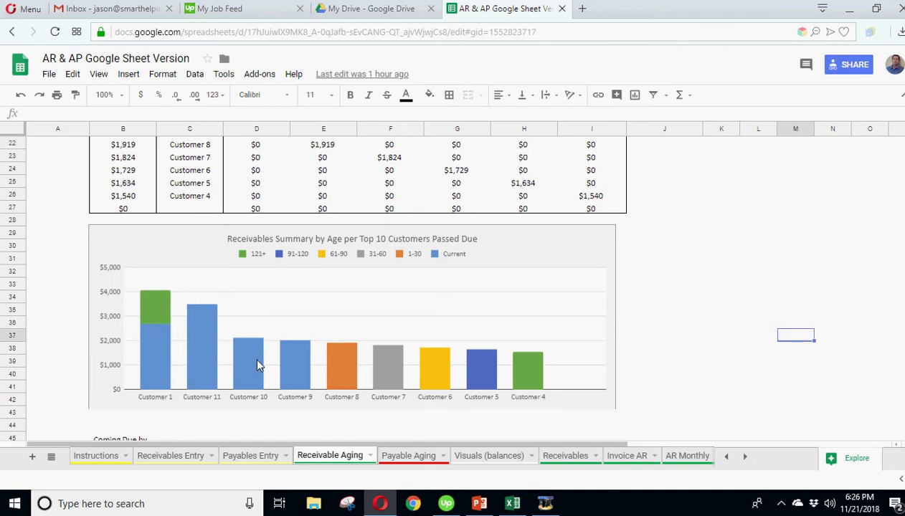
scroll(172, 373, up, 1)
scroll(171, 374, down, 2)
scroll(171, 373, down, 3)
scroll(171, 373, up, 3)
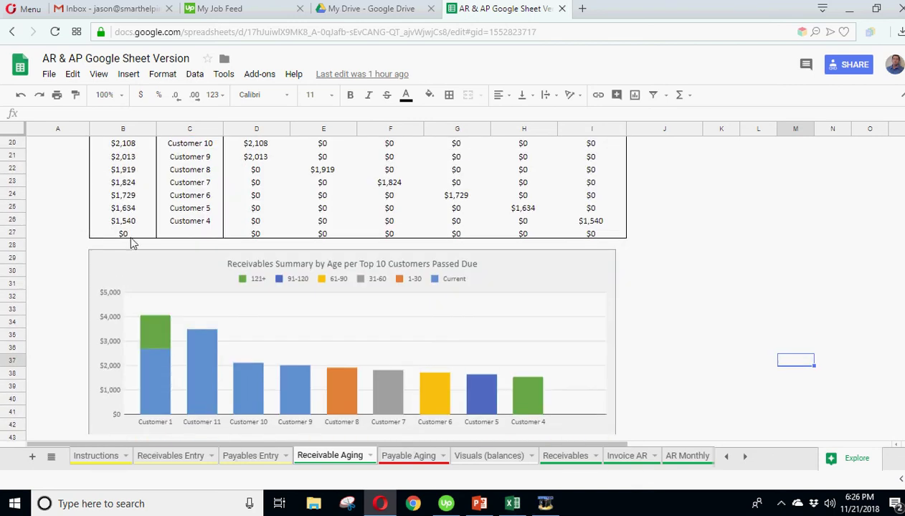
scroll(138, 242, up, 2)
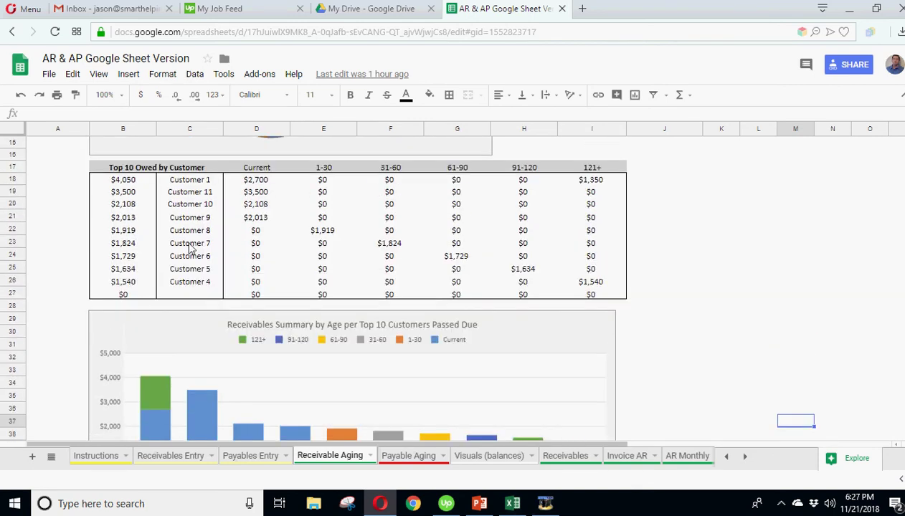
Go back to Receivables Entry and step through the customer names from row 2 to row 12.
click(163, 457)
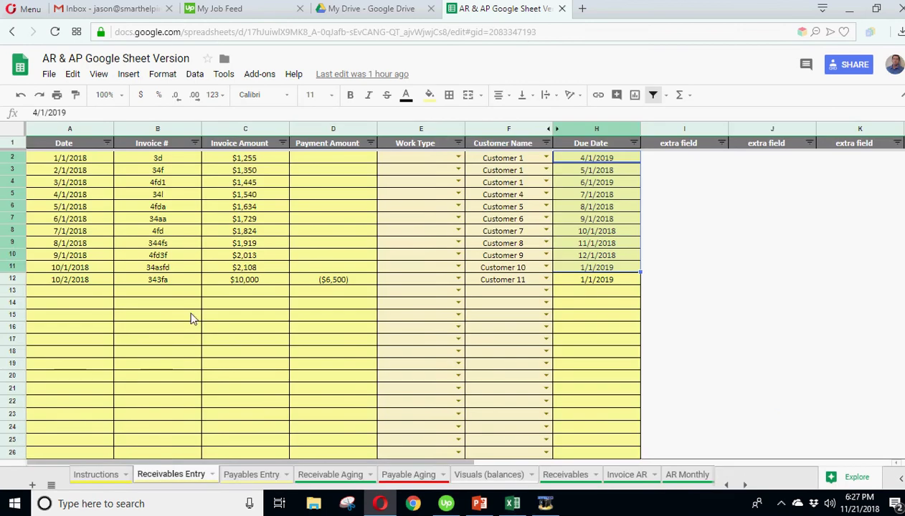
click(529, 157)
key(Down)
key(Down)
key(Down)
key(Down)
key(Down)
key(Down)
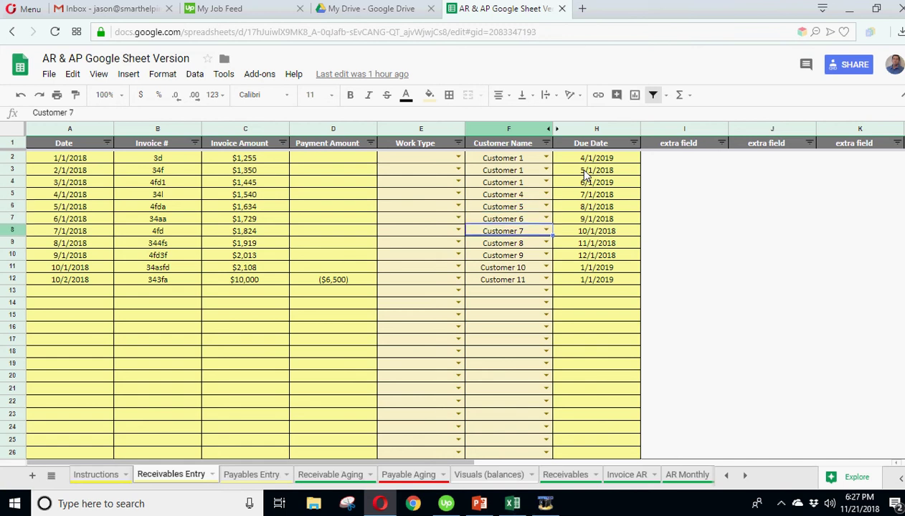
key(Down)
key(Down)
key(Down)
key(Down)
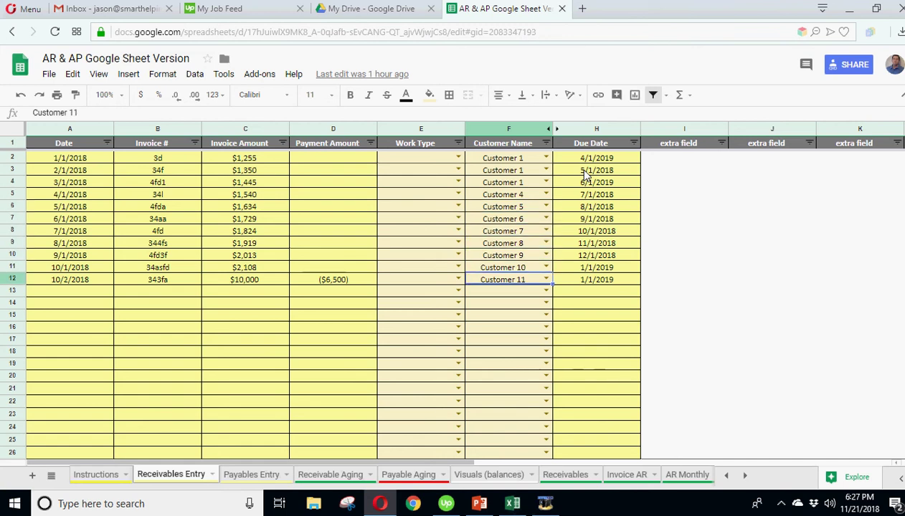
Return to Receivable Aging and inspect the last row of the Top 10 Owed by Customer table.
click(244, 473)
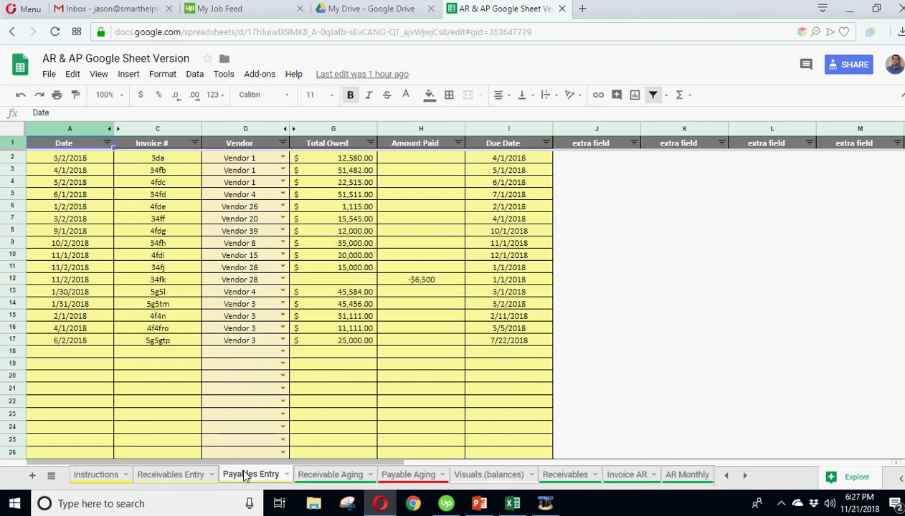
click(330, 474)
click(125, 294)
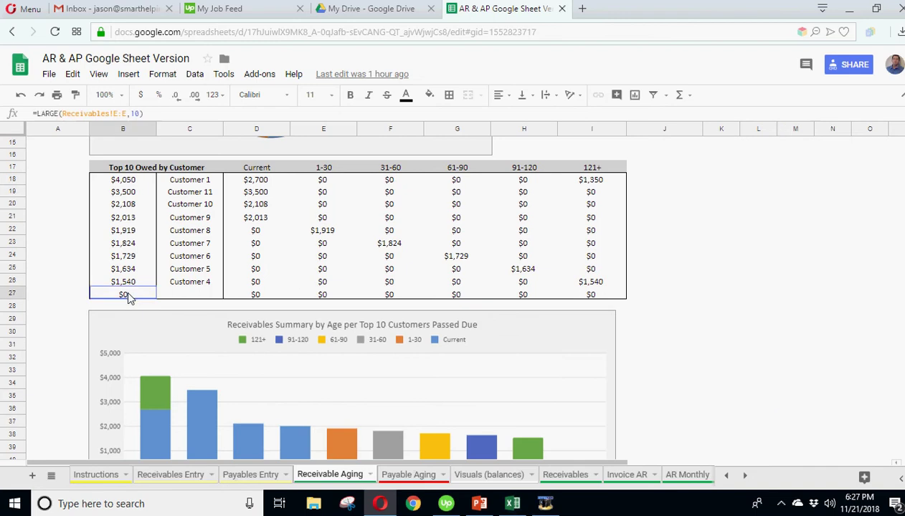
click(196, 294)
click(279, 295)
click(752, 309)
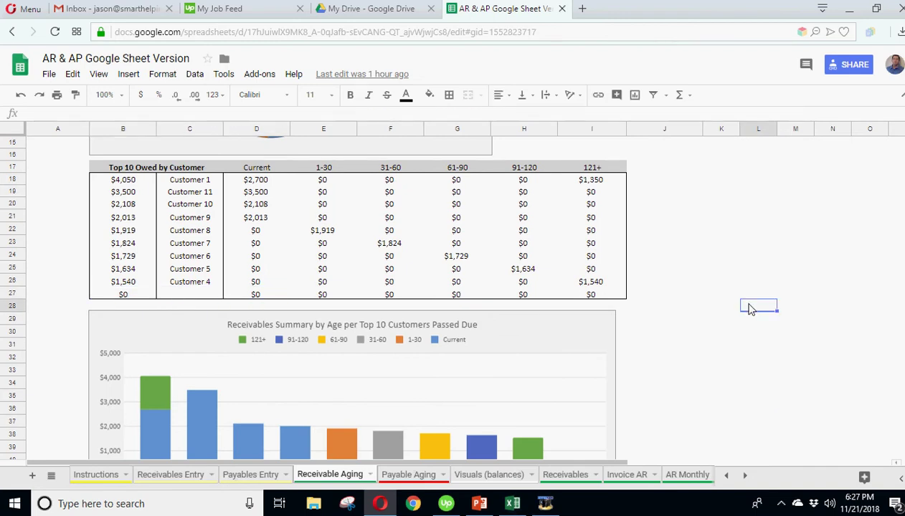
Review the Receivables Coming Due by Month table and chart, and compare them with the due dates in Receivables Entry.
scroll(632, 314, down, 5)
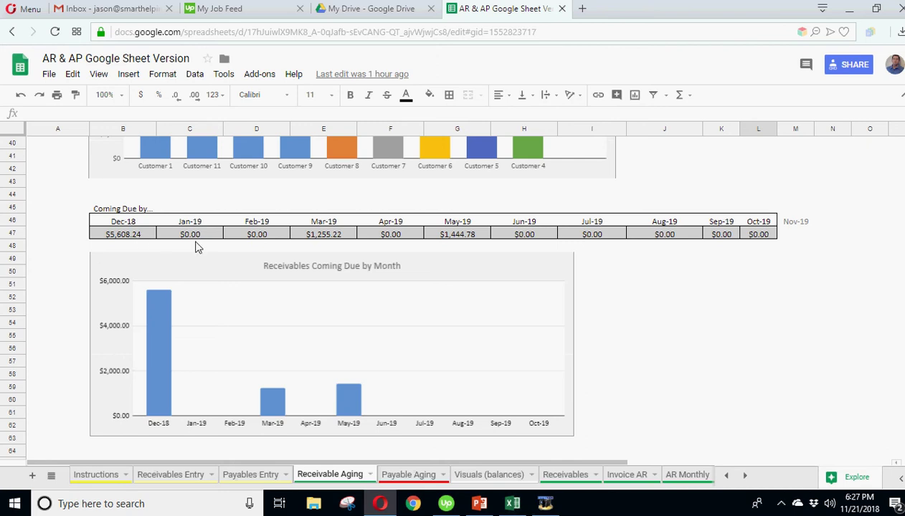
click(170, 476)
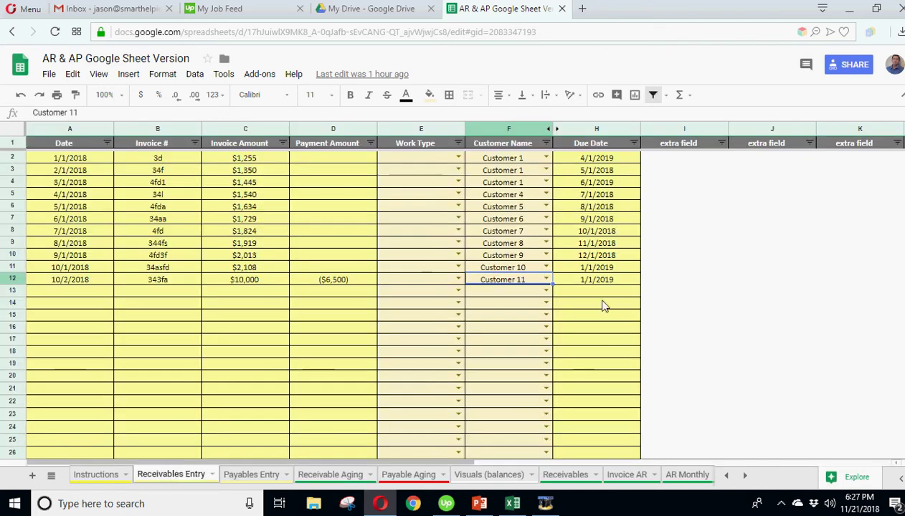
Reopen Receivable Aging and return to the accounts receivable aging summary at the start of the sheet.
click(330, 475)
scroll(339, 324, down, 2)
scroll(339, 323, up, 10)
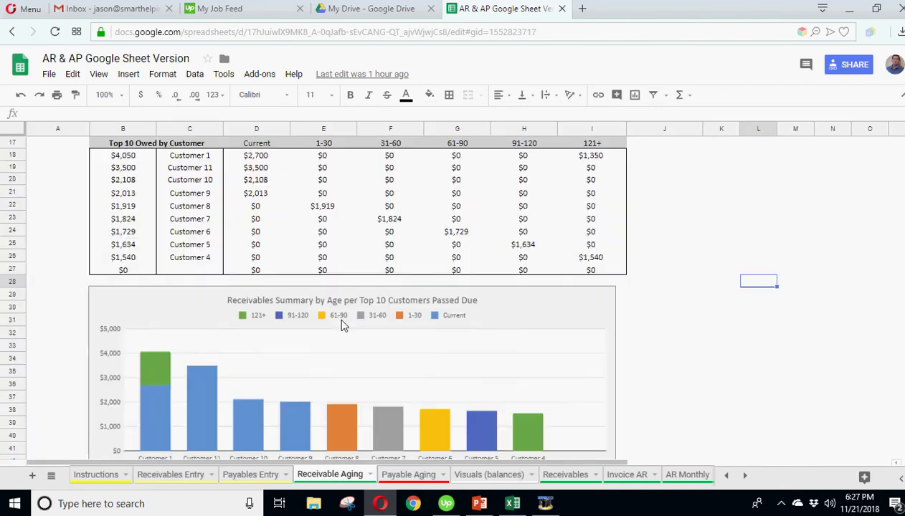
click(764, 290)
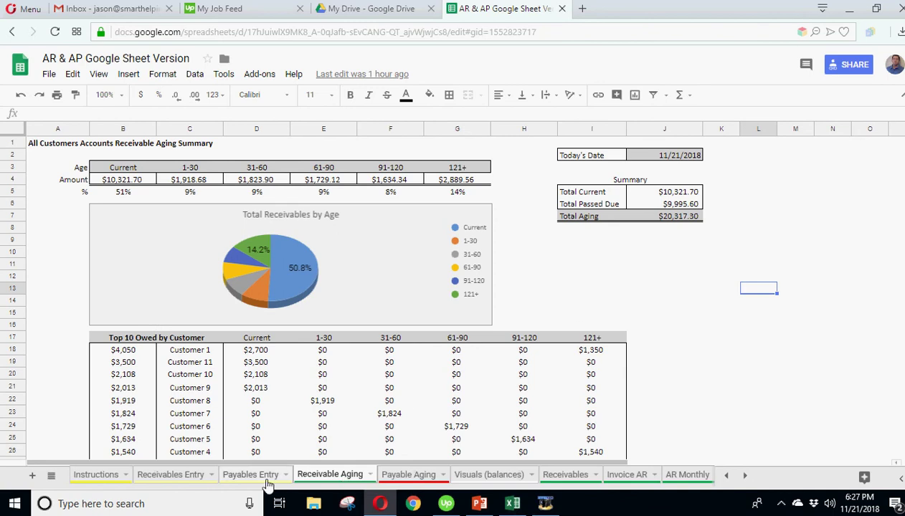
Open Payables Entry and look through its date, invoice number, vendor, total owed and amount paid columns.
click(192, 486)
click(230, 476)
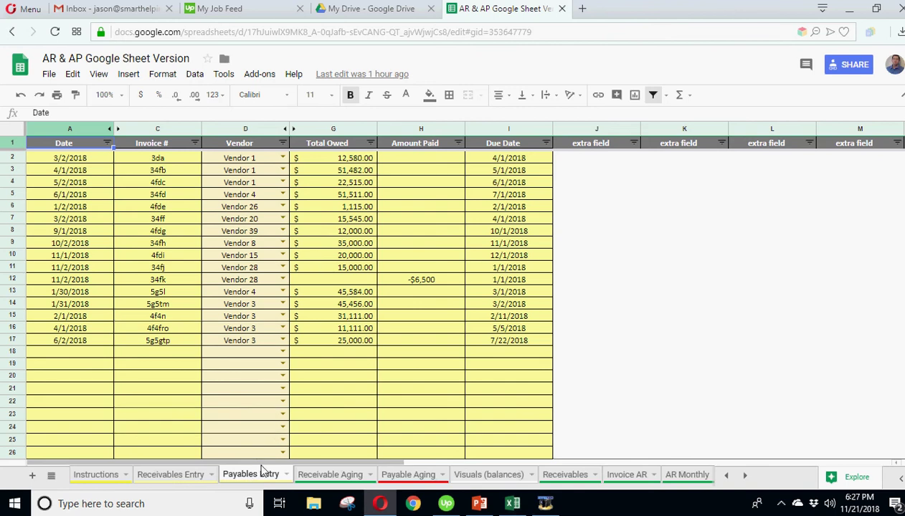
click(74, 192)
click(170, 183)
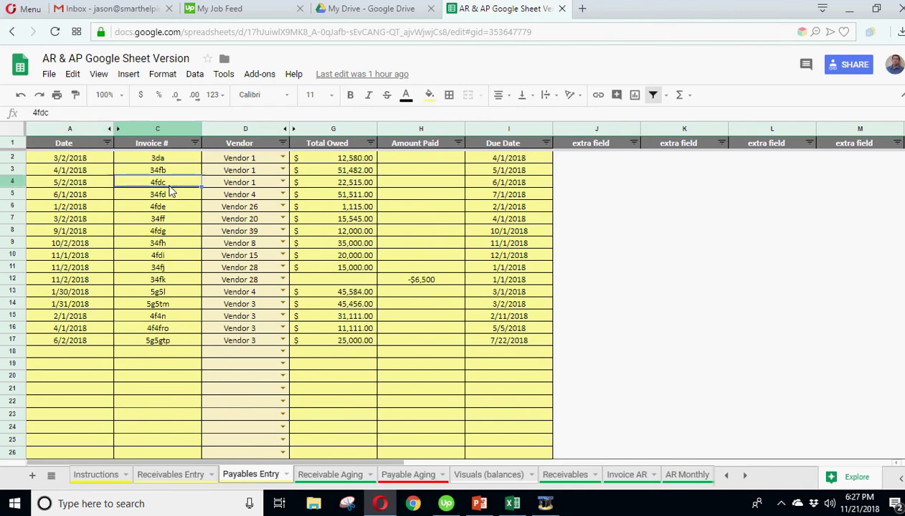
click(250, 170)
click(246, 243)
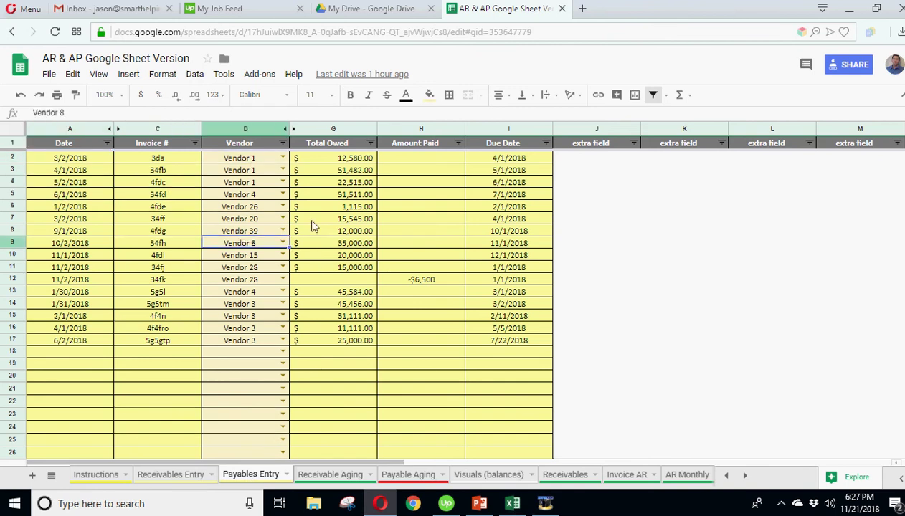
click(349, 164)
click(420, 160)
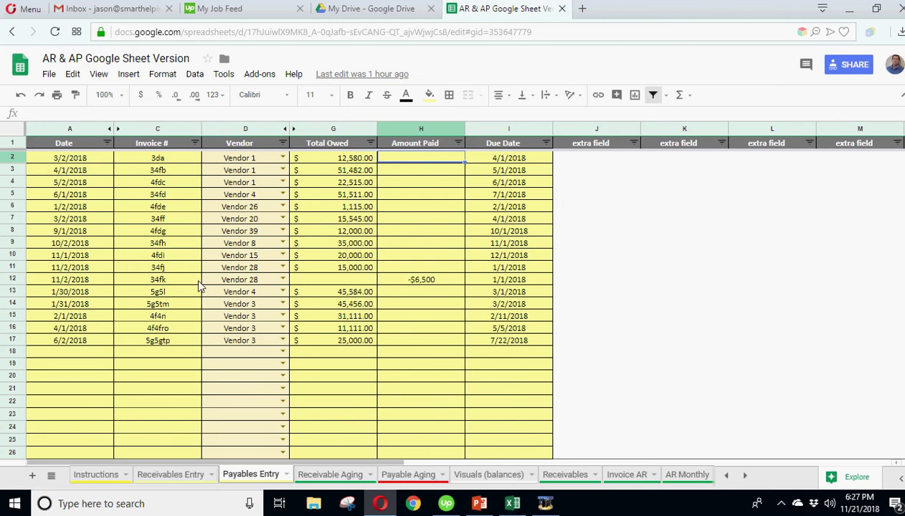
Change the invoice number of the Vendor 28 payment in row 12 to 34fj, matching the invoice in row 11.
click(168, 284)
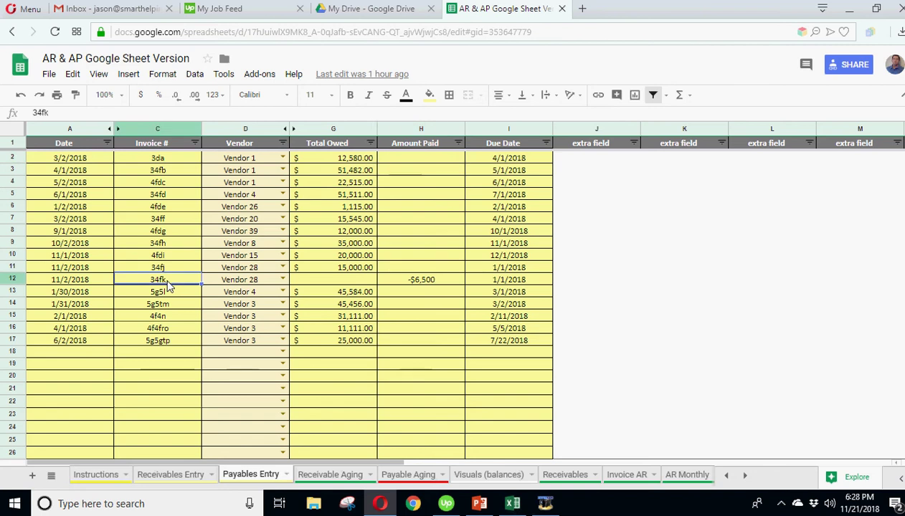
click(262, 283)
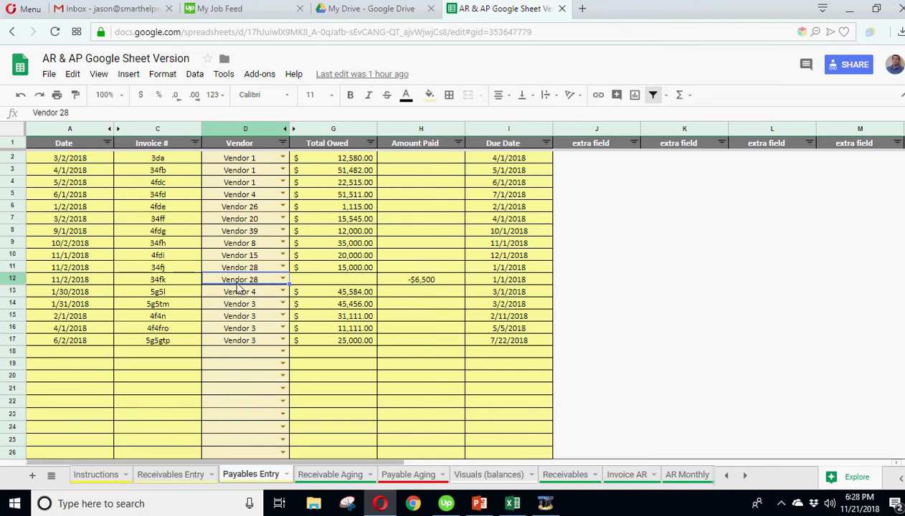
click(158, 268)
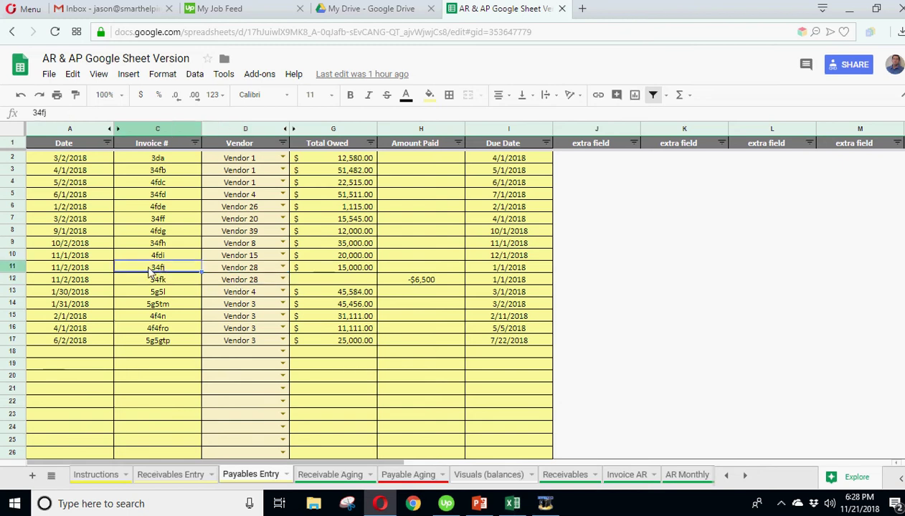
click(71, 270)
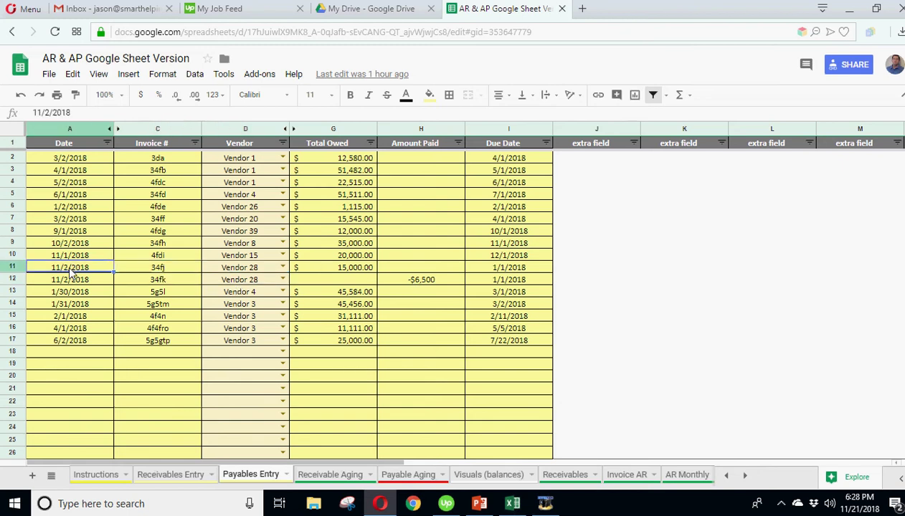
click(172, 271)
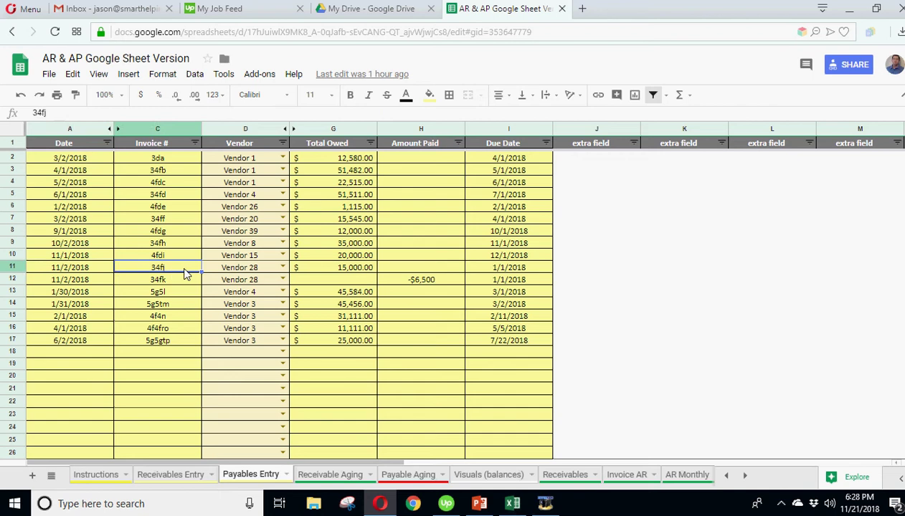
click(174, 276)
text(34fj)
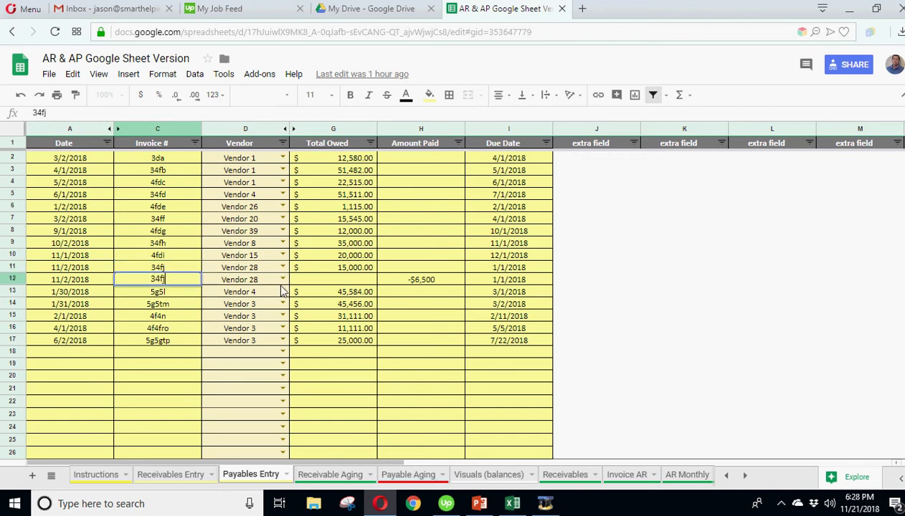
key(Return)
Check the invoice number and total owed in row 11, and set the row 12 payment date to 11/5/2018.
click(186, 268)
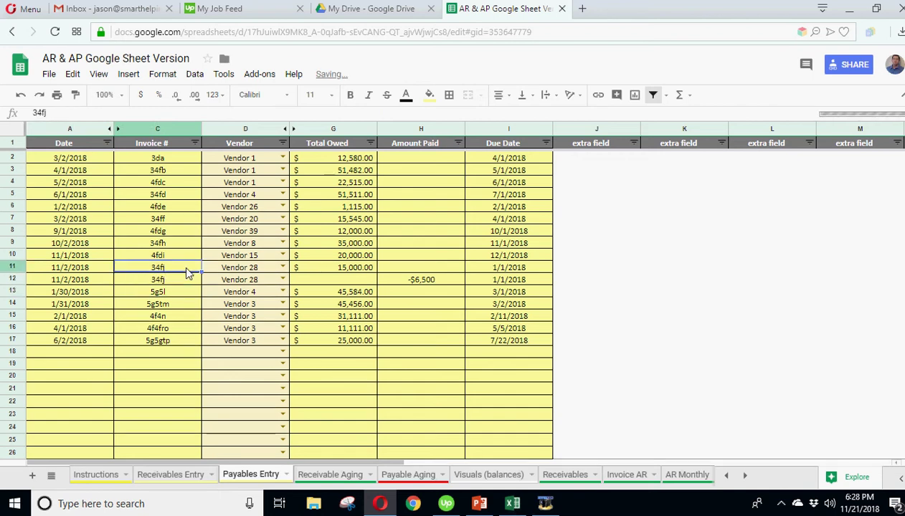
click(355, 270)
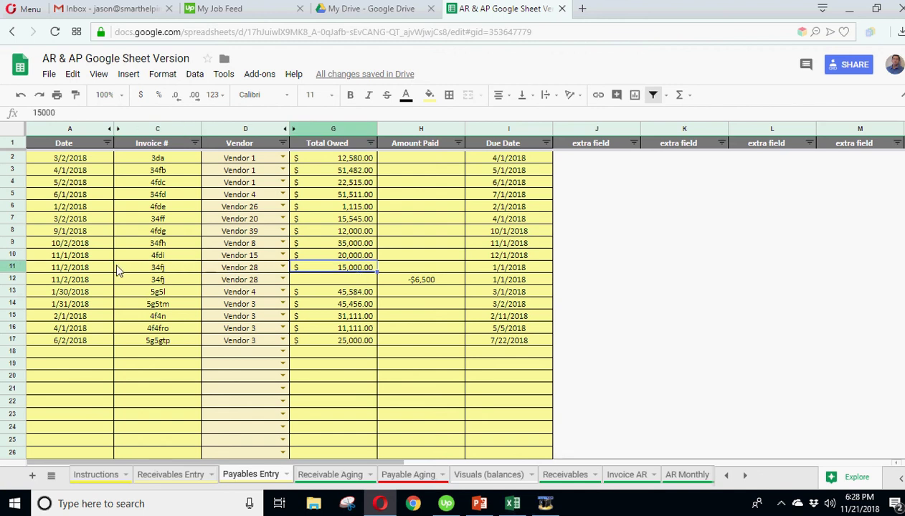
click(78, 280)
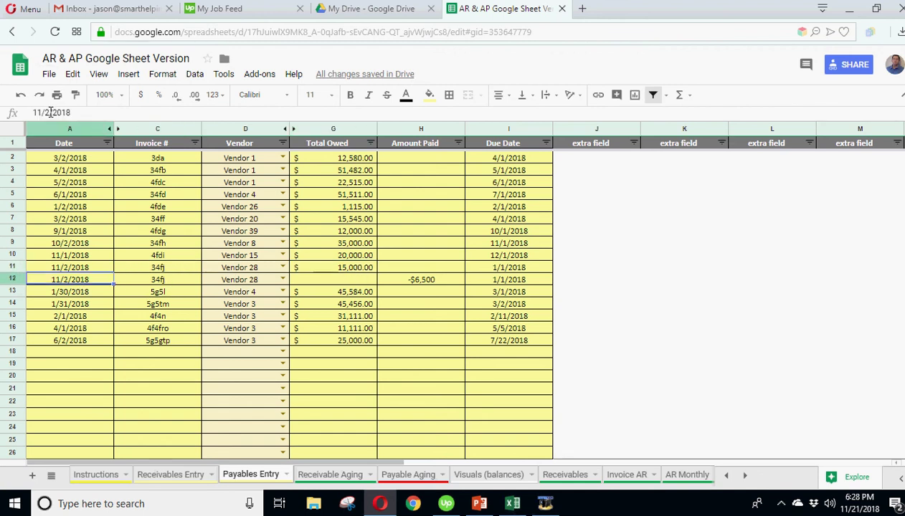
double_click(45, 112)
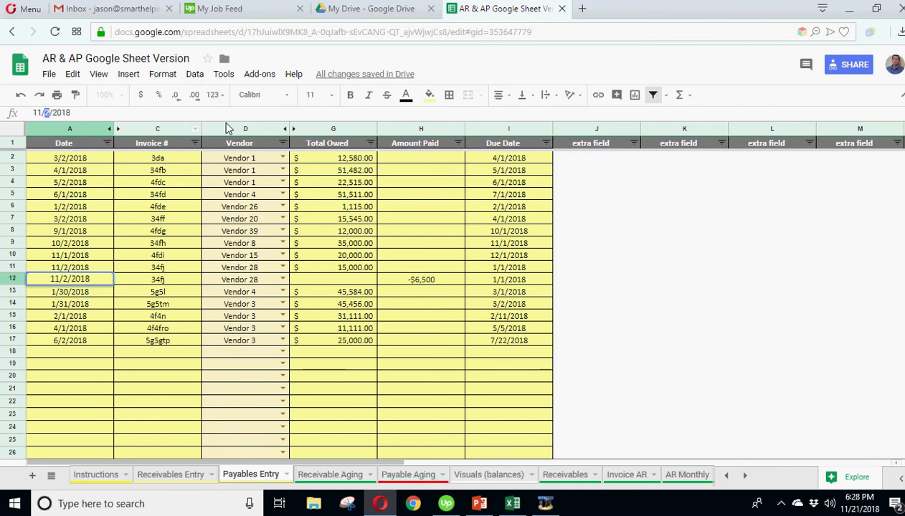
text(5)
key(Return)
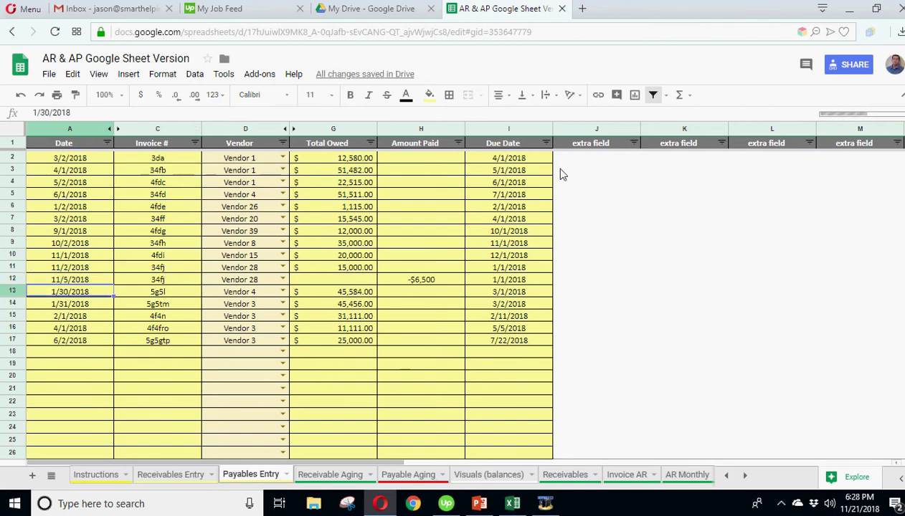
Review the Vendor 28 payment in row 12, covering its date, amount paid, invoice number and due date.
click(87, 281)
click(439, 281)
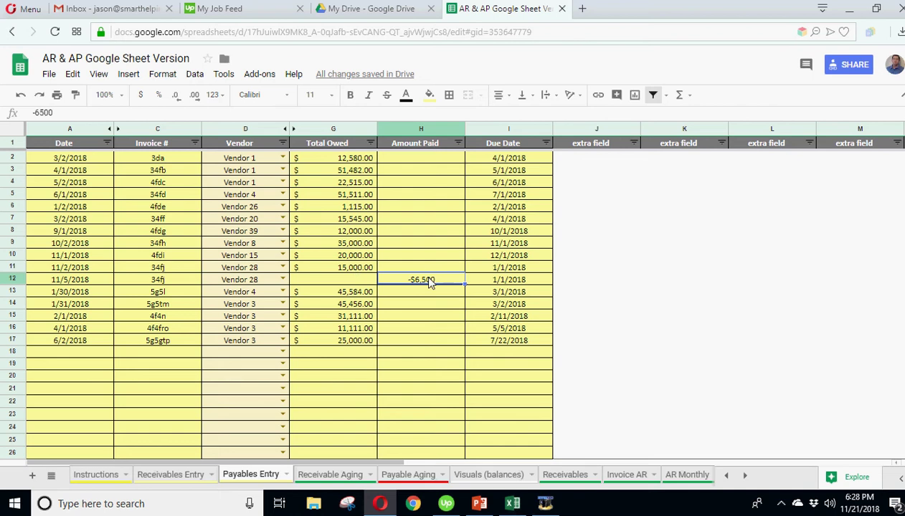
click(157, 283)
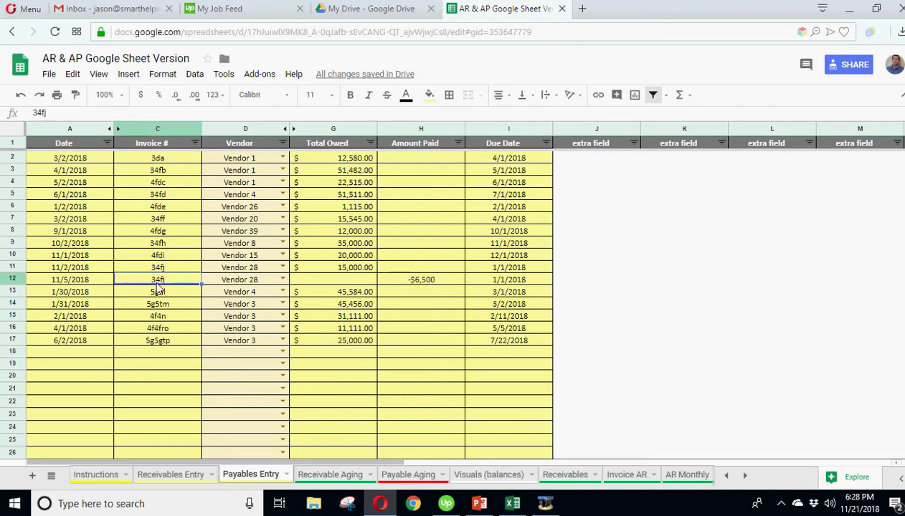
click(72, 282)
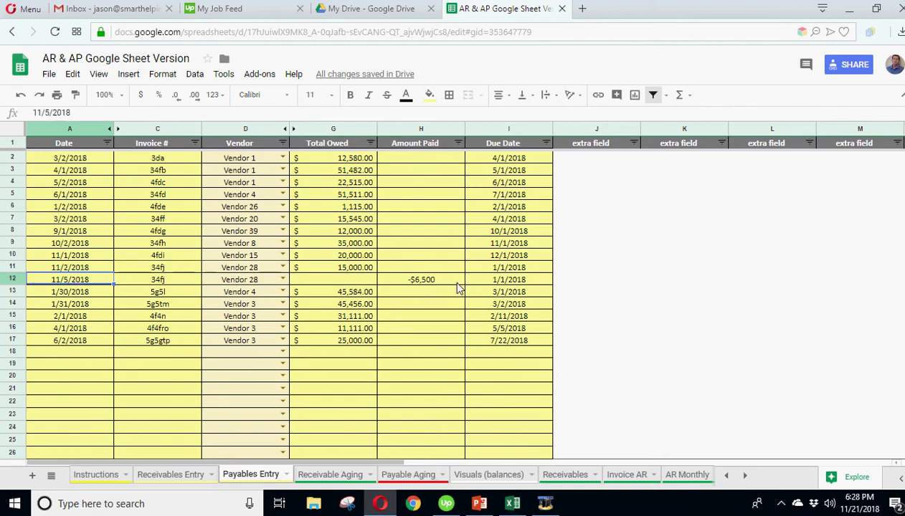
click(518, 282)
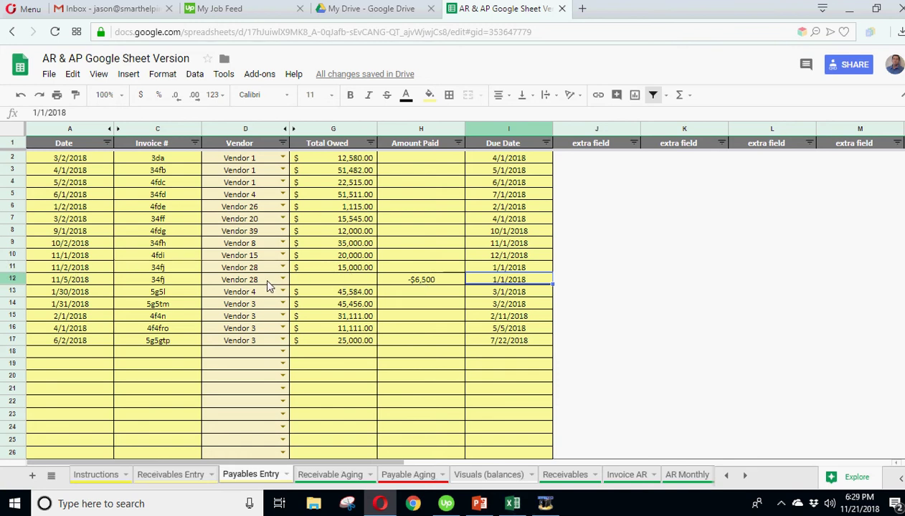
Look through the Invoice AR, AR Monthly and Payables sheets, ending on the Invoice AP sheet.
click(629, 477)
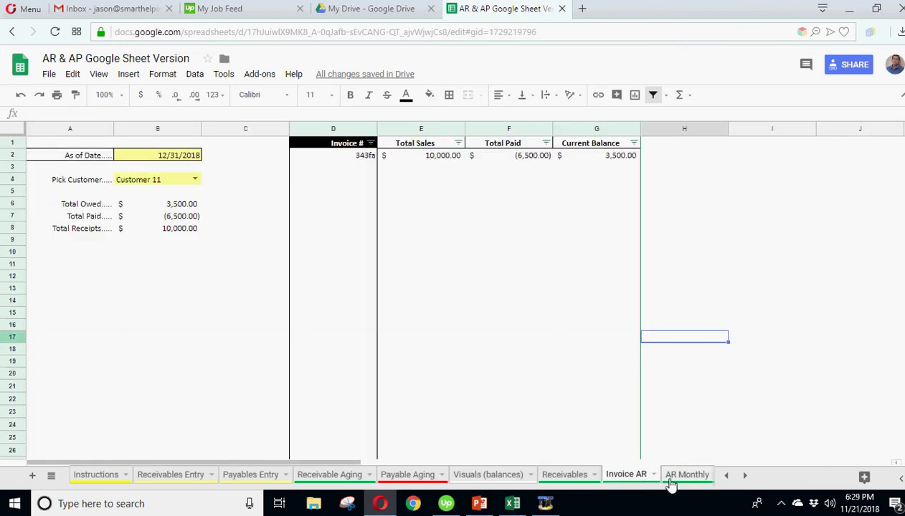
click(678, 478)
click(744, 475)
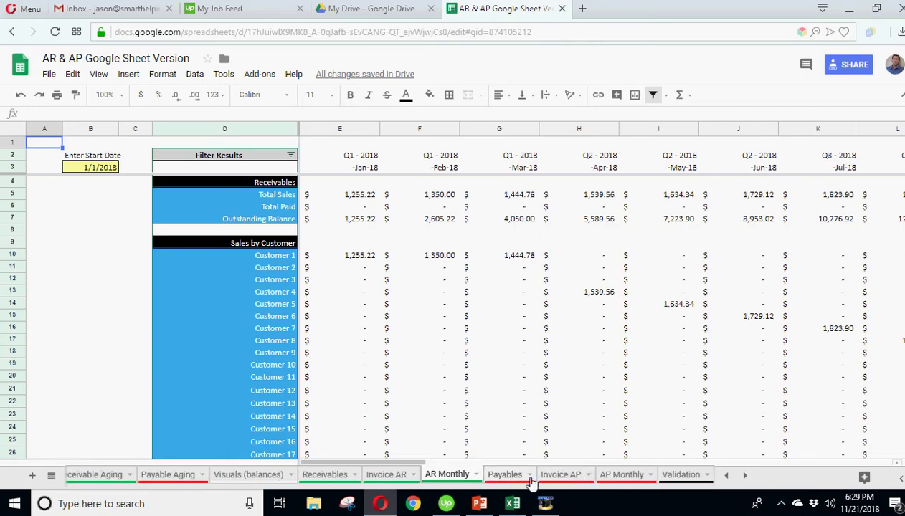
click(505, 477)
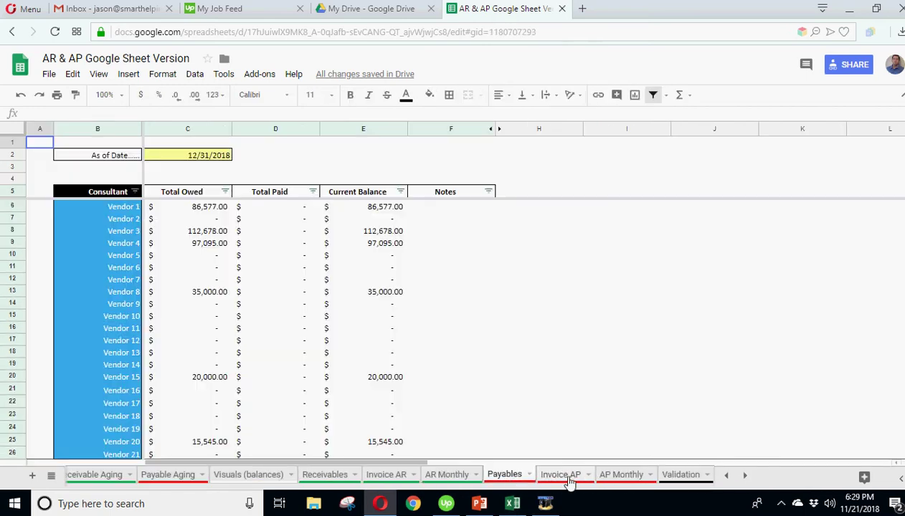
click(563, 477)
click(195, 180)
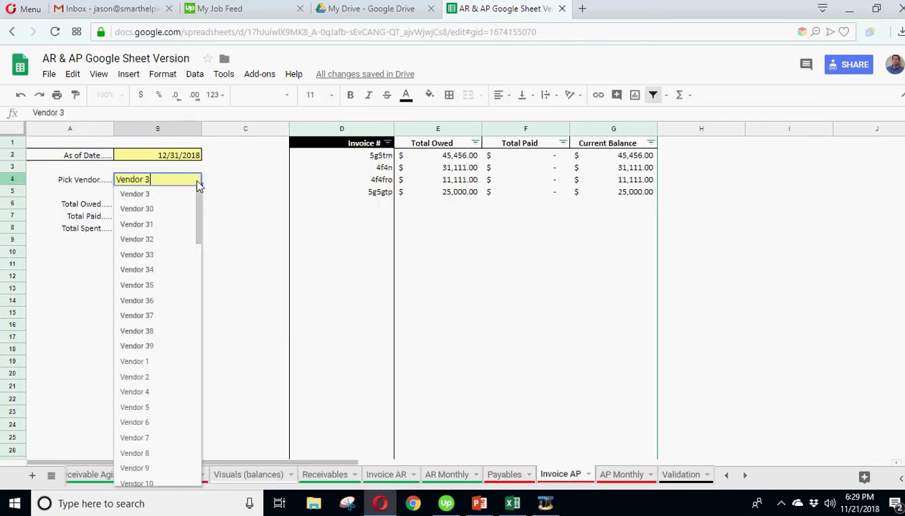
scroll(168, 362, down, 2)
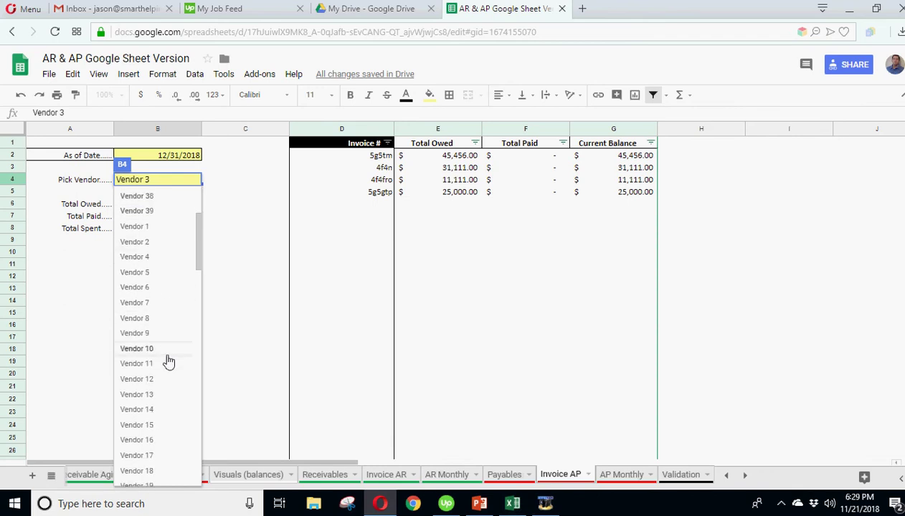
scroll(166, 364, down, 3)
click(287, 350)
Set the Pick Vendor cell in Invoice AP to Vendor 28.
click(165, 185)
text(cust)
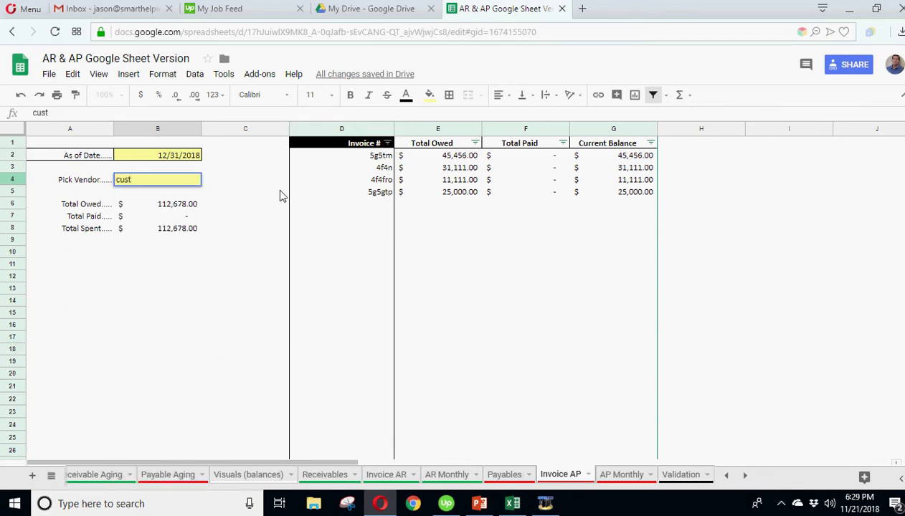
key(BackSpace)
key(BackSpace)
key(BackSpace)
text(vendor 2)
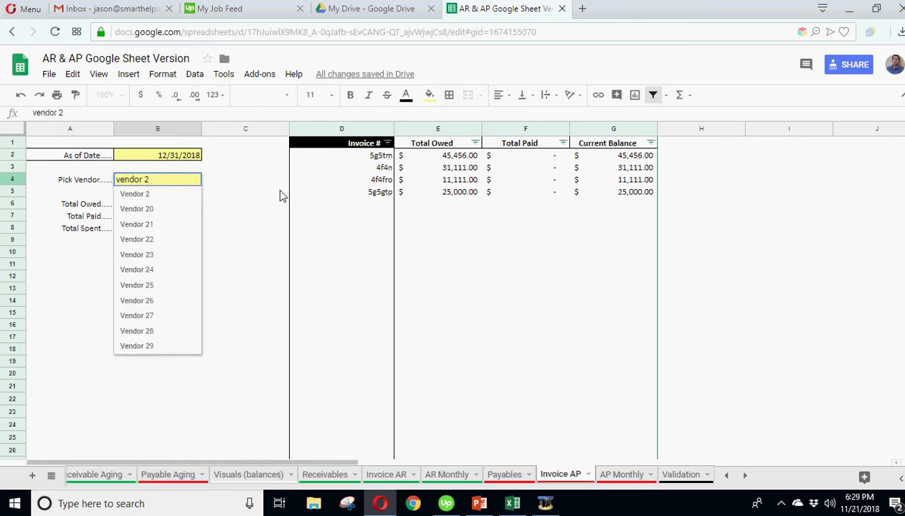
text(8)
click(149, 195)
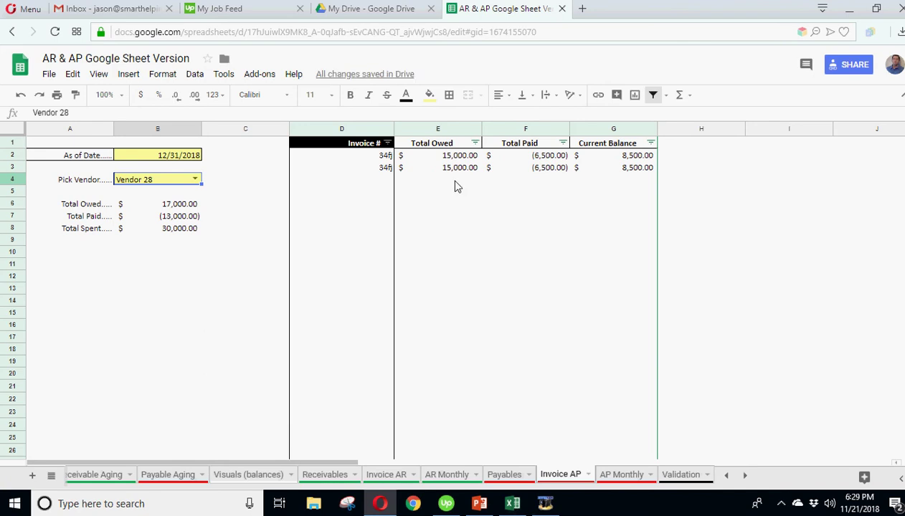
Wrap the FILTER formula in Invoice AP cell D2 in UNIQUE so each invoice number is listed only once.
click(385, 158)
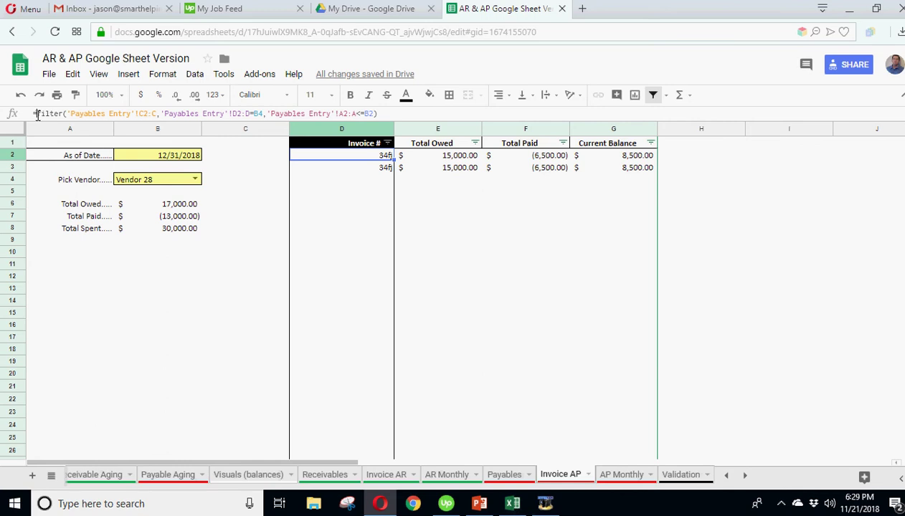
key(F2)
key(Home)
key(Right)
text(unique()
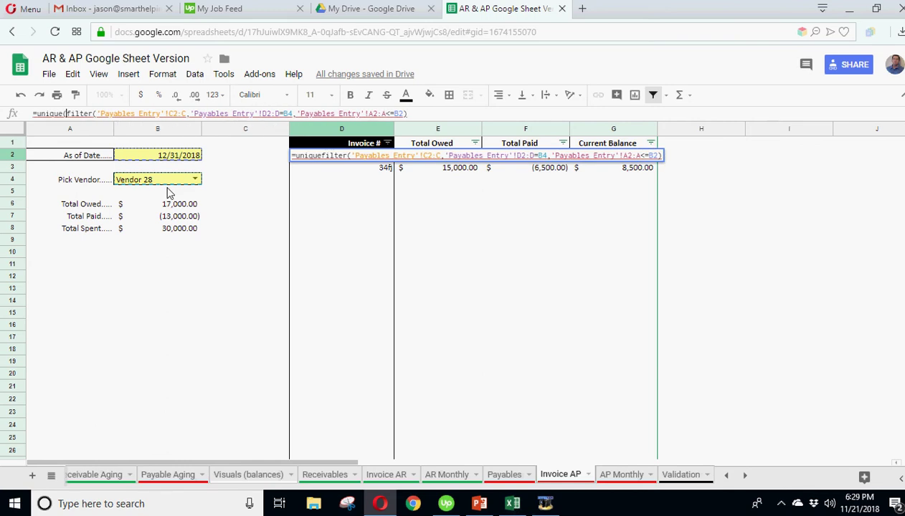
key(Return)
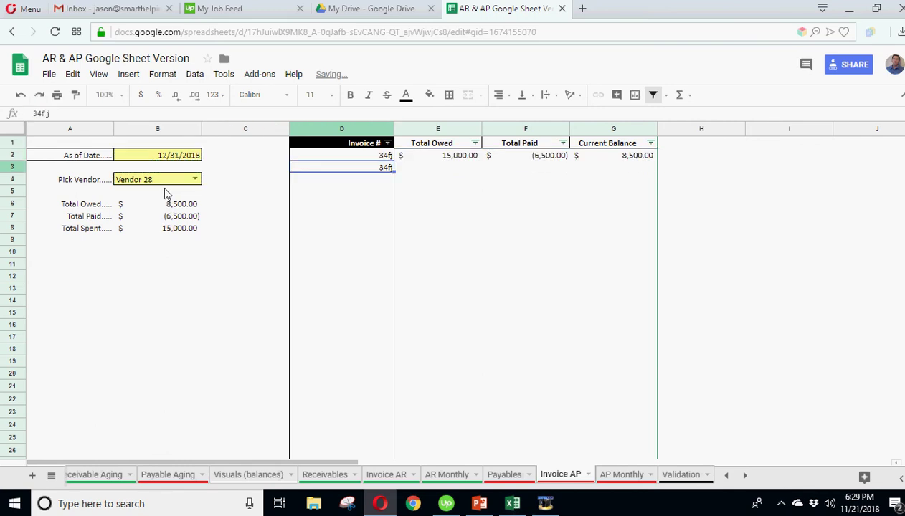
Inspect the formulas under Invoice #, Total Owed and Total Paid, and return to the Pick Vendor cell.
click(382, 158)
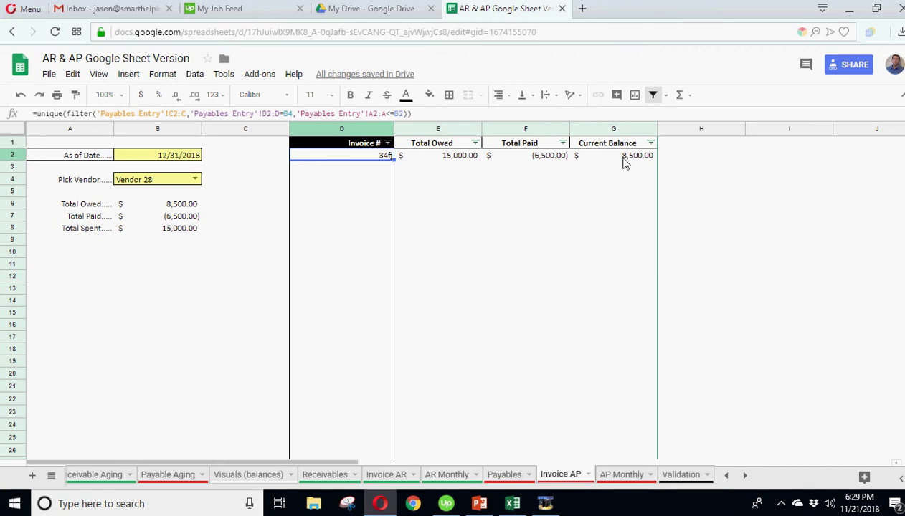
click(371, 180)
click(368, 157)
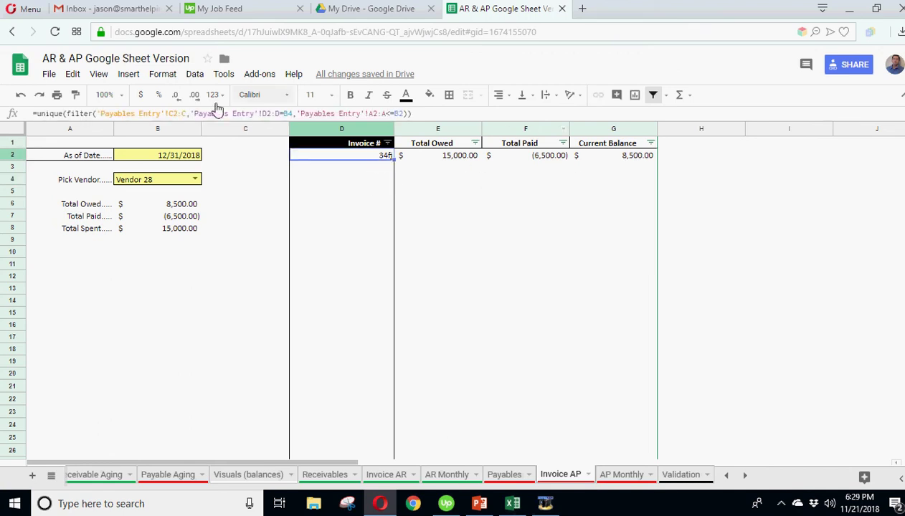
click(463, 164)
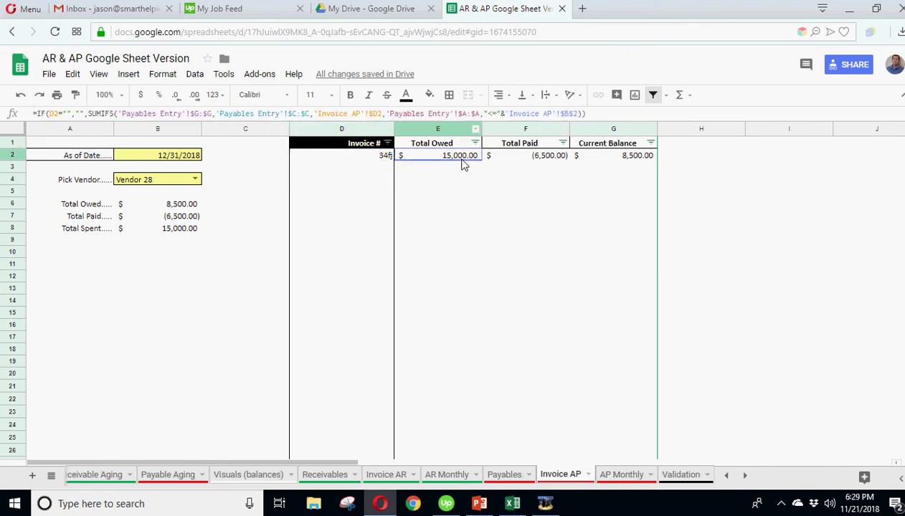
click(543, 242)
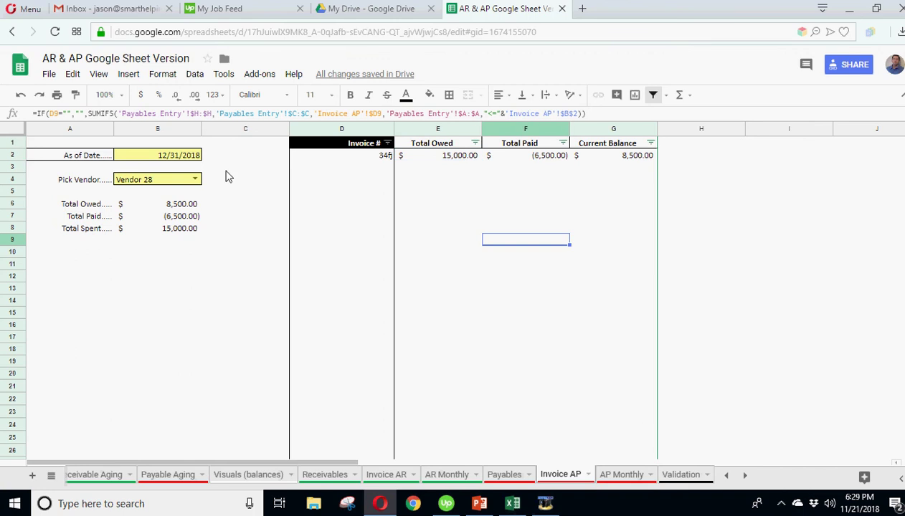
click(136, 184)
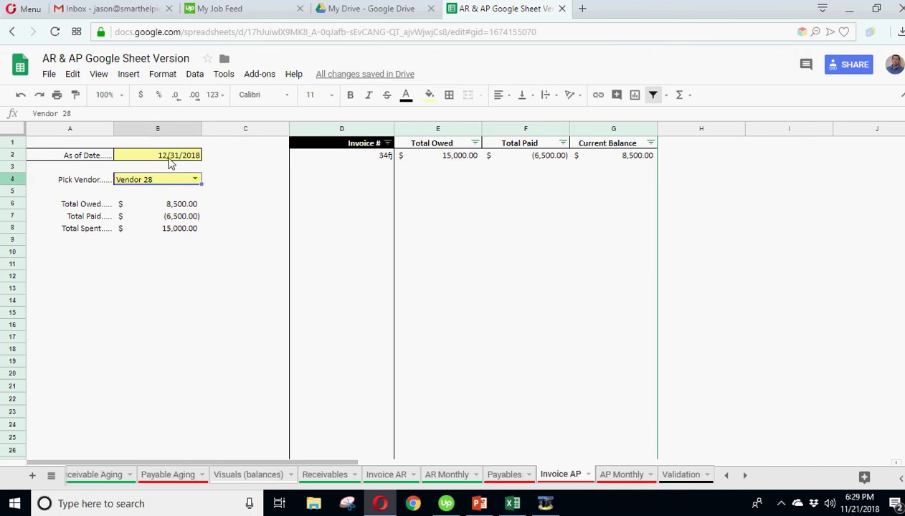
Review the As of Date and totals block in Invoice AP, and set Pick Vendor to Vendor 1 to view its invoices.
click(178, 158)
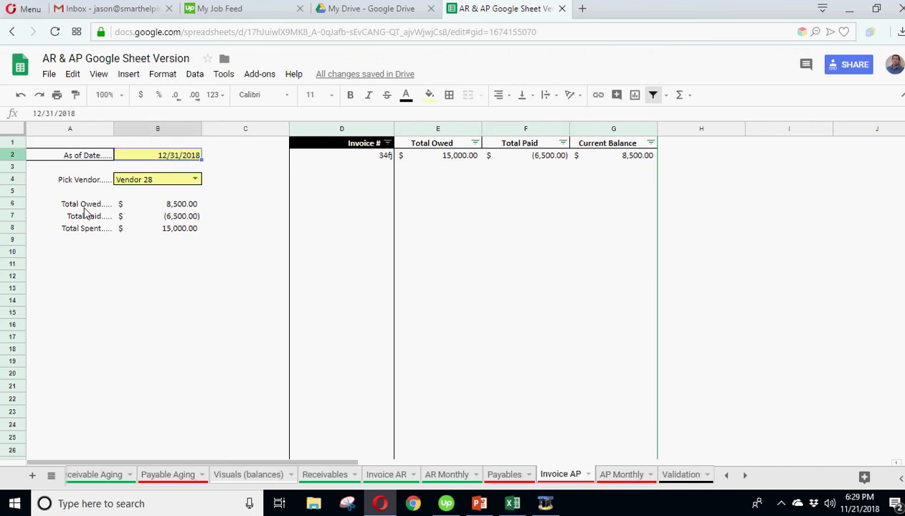
drag(81, 205, 166, 231)
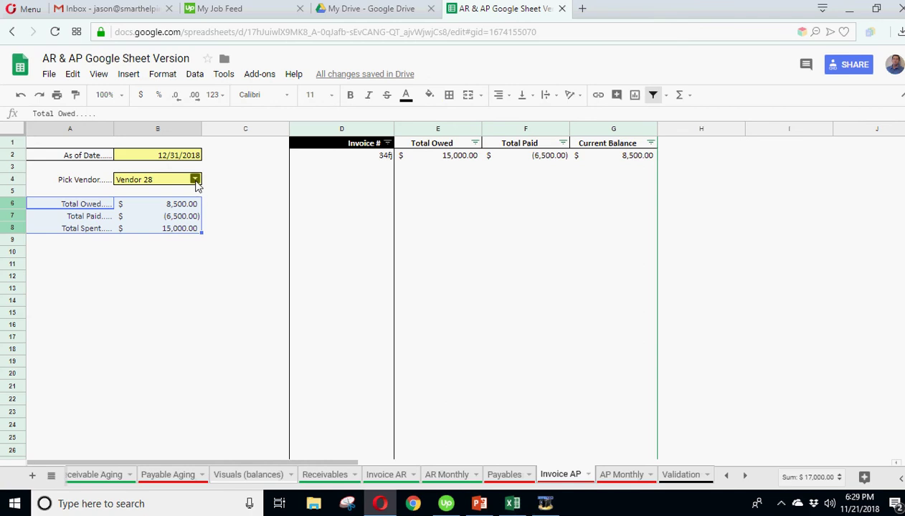
click(195, 180)
click(147, 208)
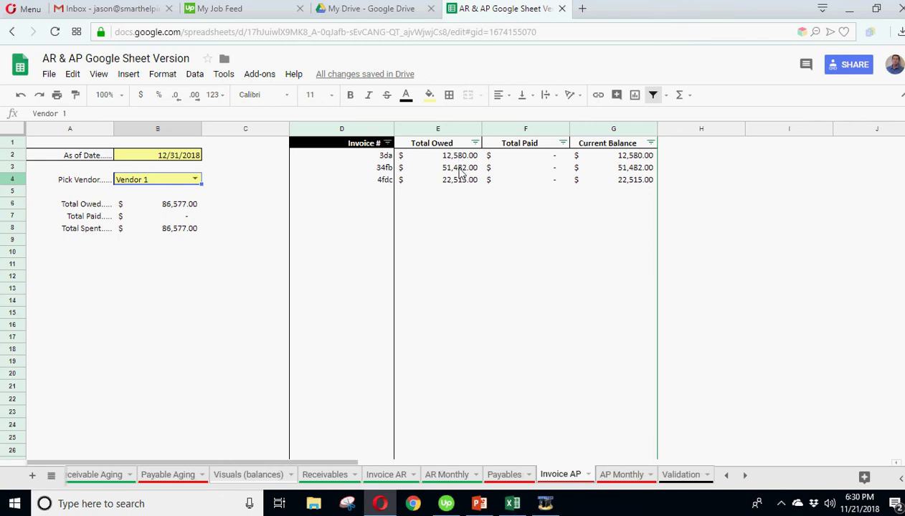
Switch the Pick Vendor cell in Invoice AP to Vendor 2 and from there to Vendor 4.
click(195, 181)
click(157, 377)
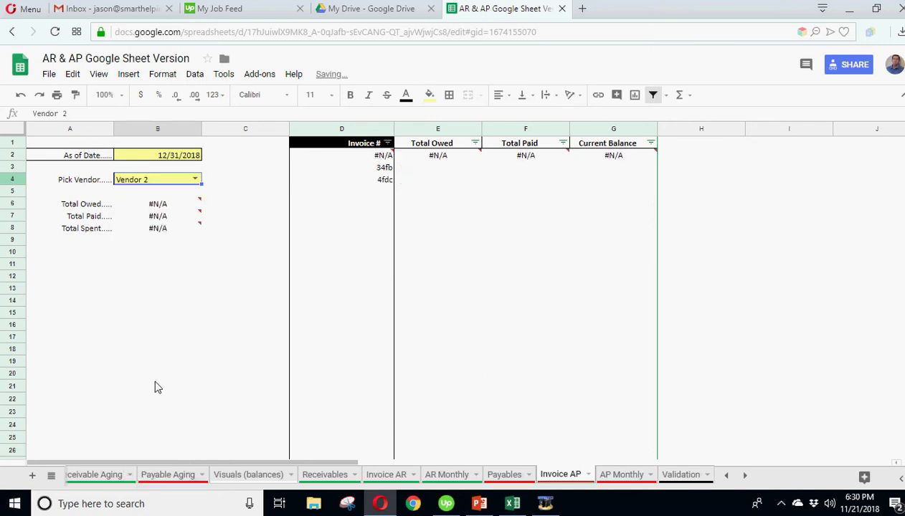
click(194, 179)
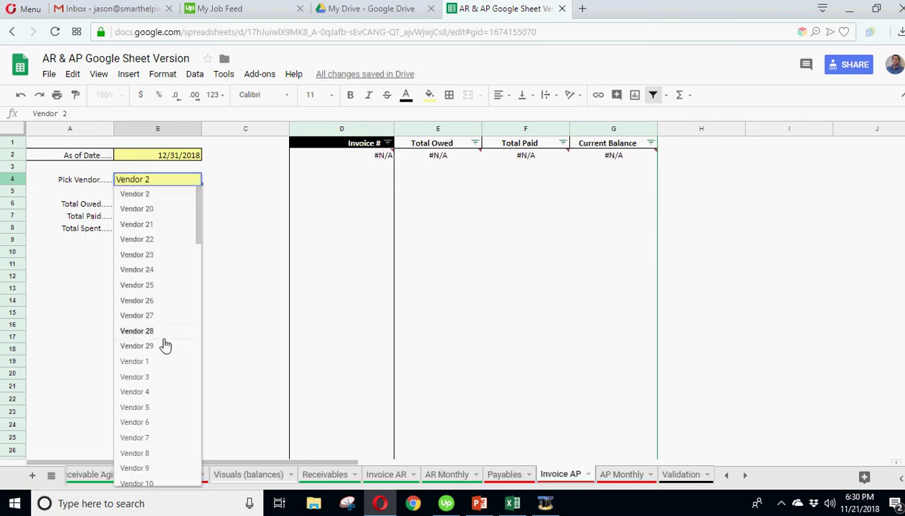
click(158, 398)
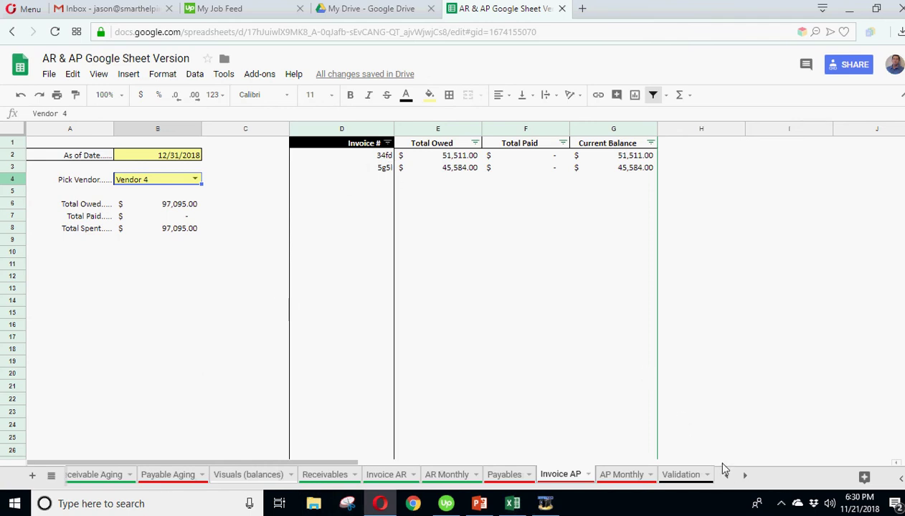
In Payables Entry, copy the Vendor 4 entry for invoice 34fd from row 5 and paste only its values into row 18.
click(724, 476)
click(724, 476)
click(404, 476)
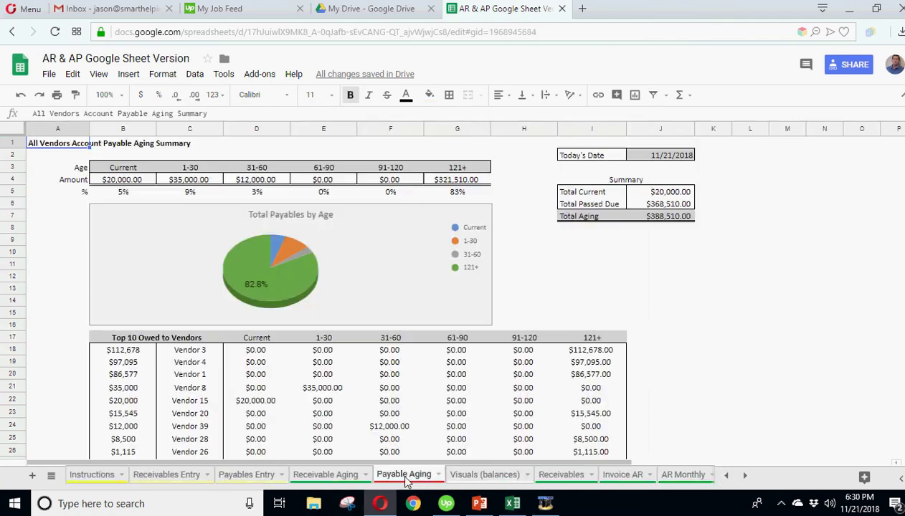
click(240, 476)
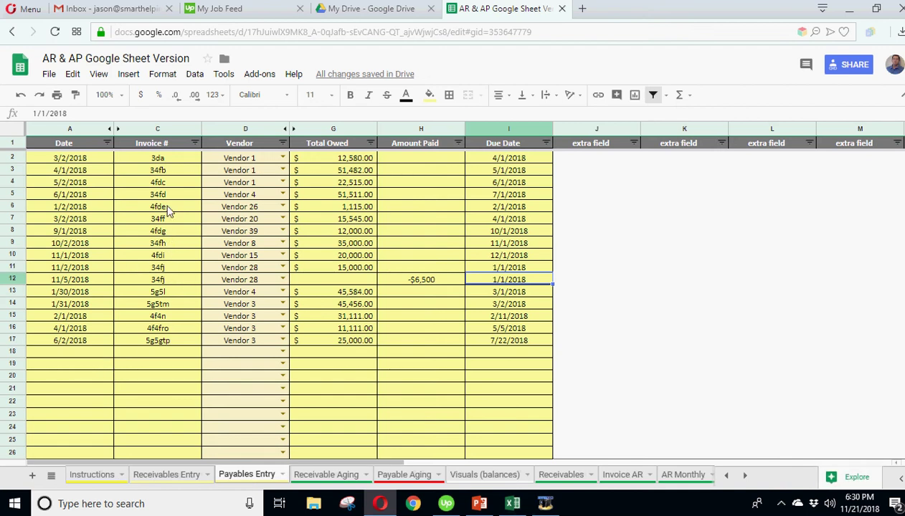
drag(72, 196, 510, 199)
right_click(506, 199)
click(530, 225)
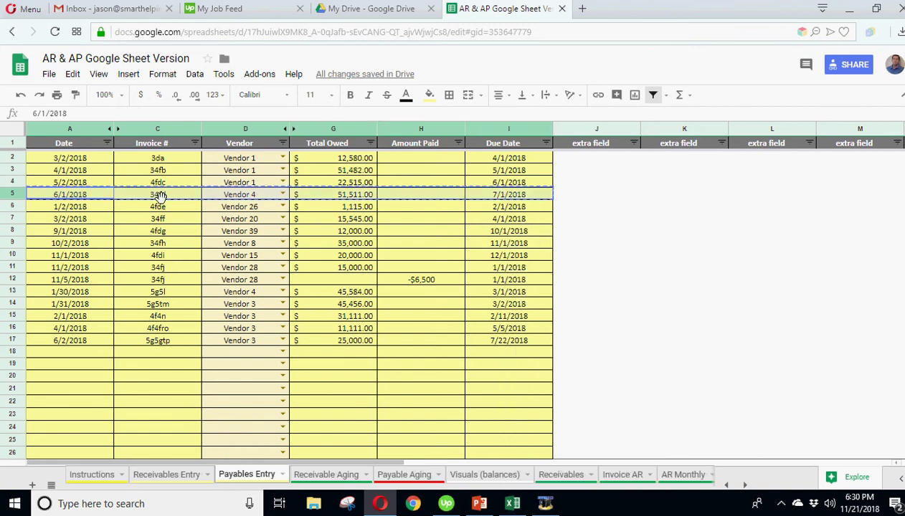
right_click(60, 353)
mouse_move(215, 415)
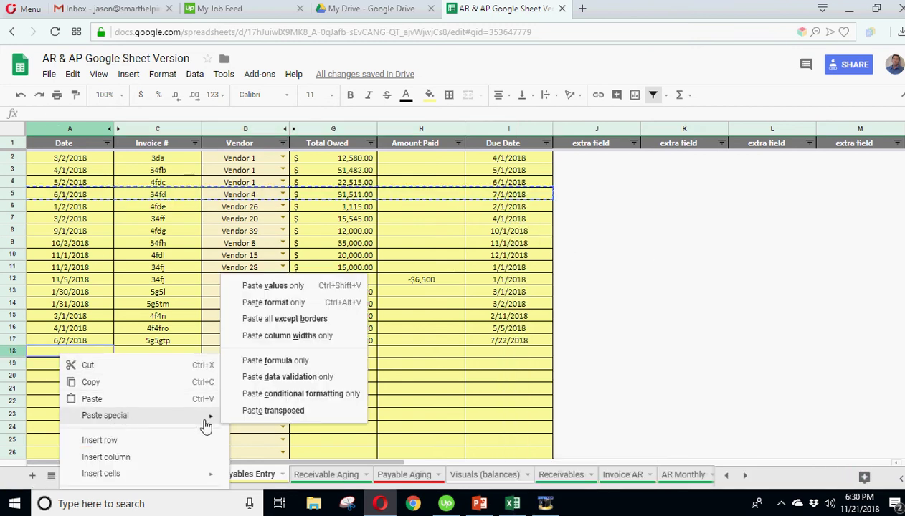
click(300, 291)
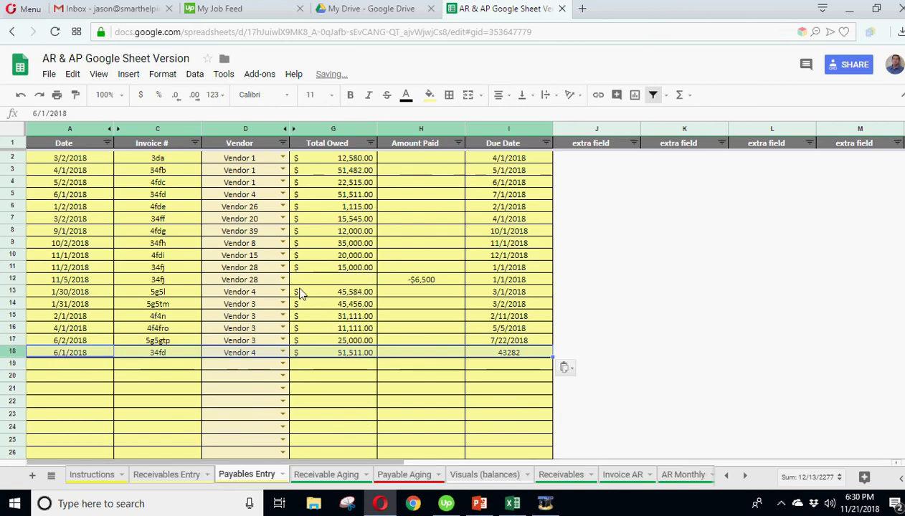
Clear Total Owed in row 18 of Payables Entry and enter -25000 as its Amount Paid.
click(341, 352)
key(Delete)
key(Right)
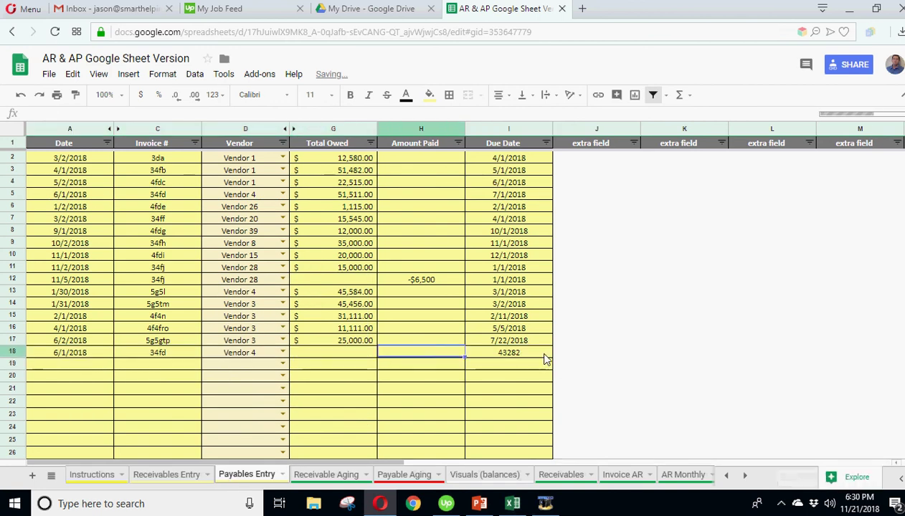
text(-25000)
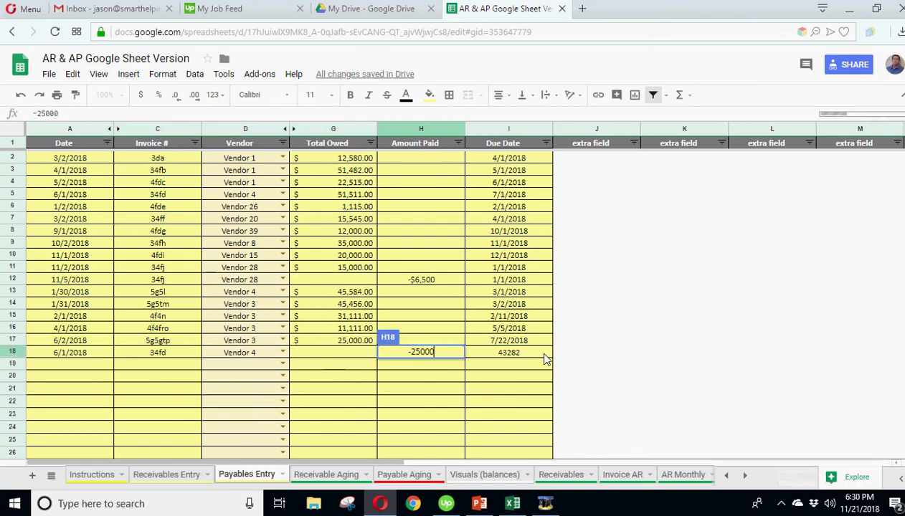
key(Return)
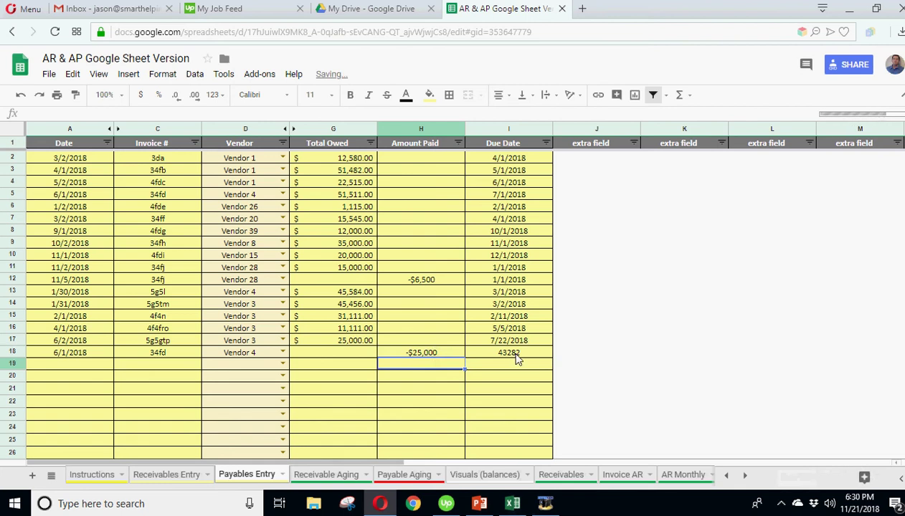
Try 11/21/2018 as the Due Date in row 18, and undo that entry.
click(517, 356)
key(ctrl+semicolon)
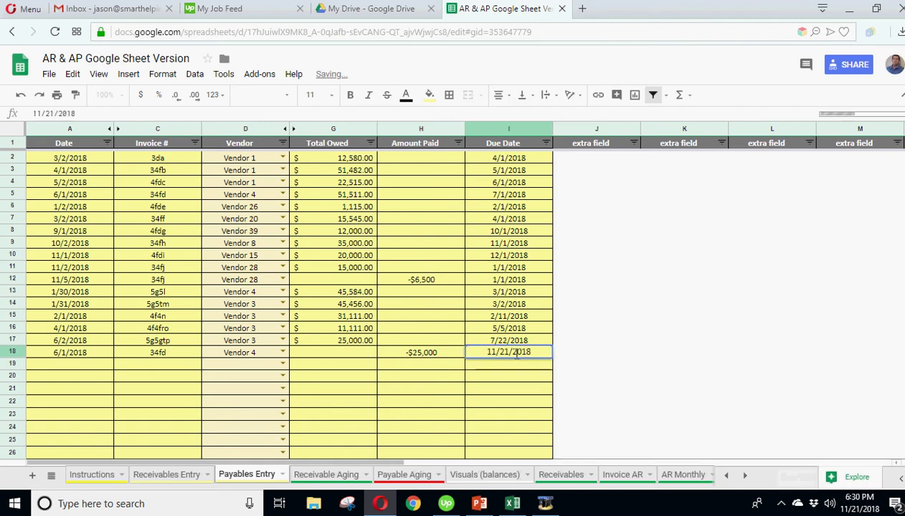
click(519, 378)
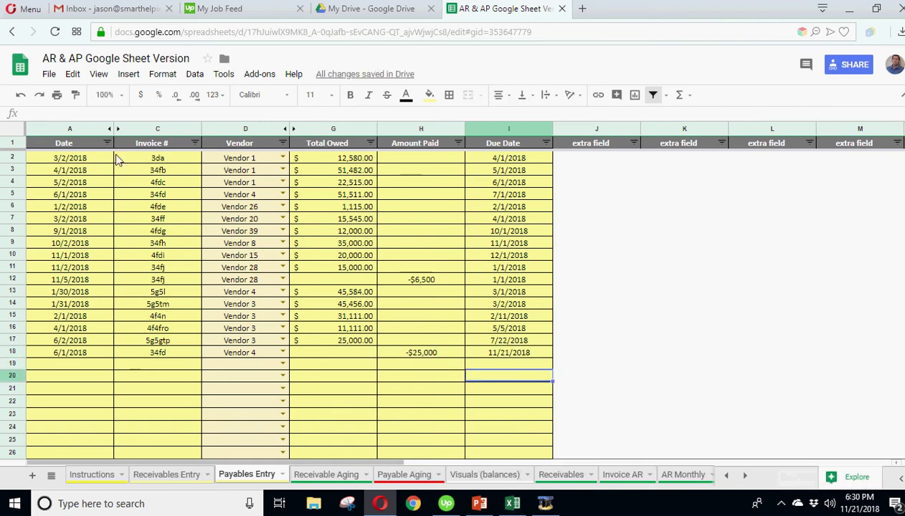
click(20, 97)
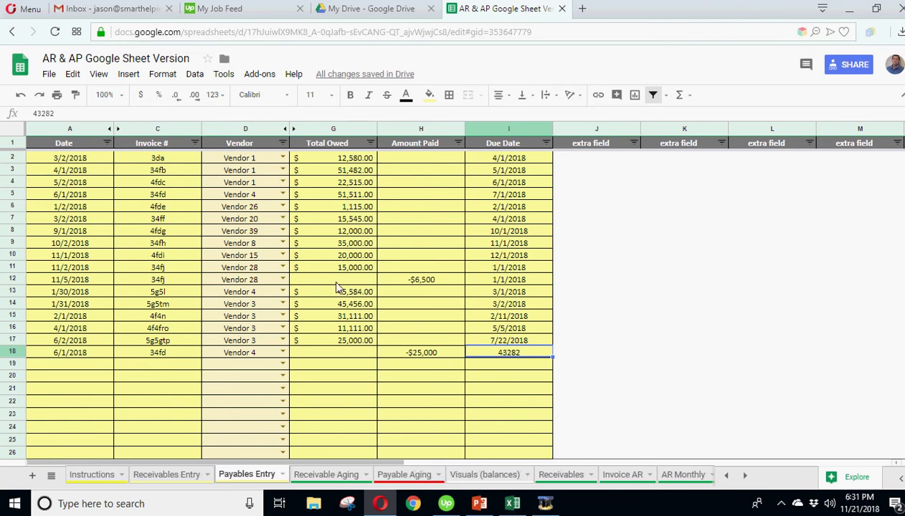
Copy the Due Date 7/1/2018 from row 5 into the Due Date cell of row 18.
click(510, 195)
right_click(513, 196)
click(545, 222)
click(509, 353)
right_click(510, 353)
click(541, 401)
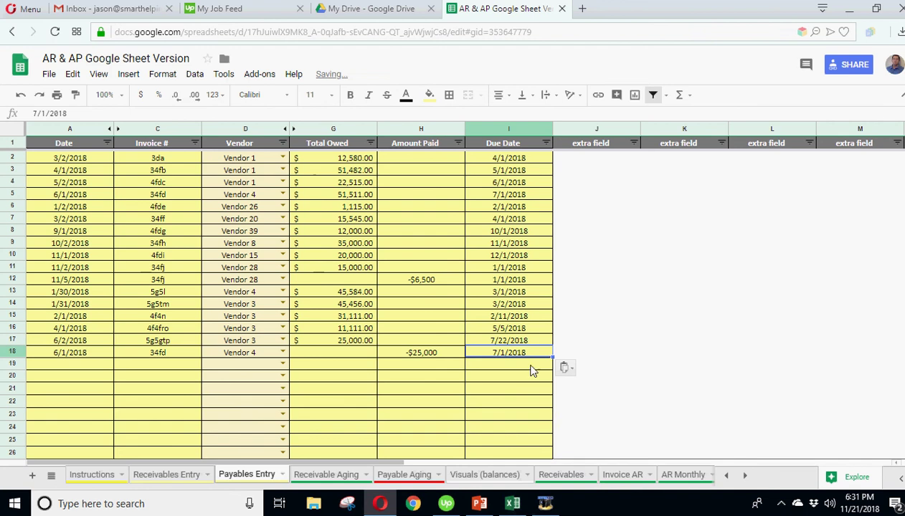
Change the Date of the Vendor 4 payment in row 18 to 6/18/2018 and check its invoice number cell.
click(221, 348)
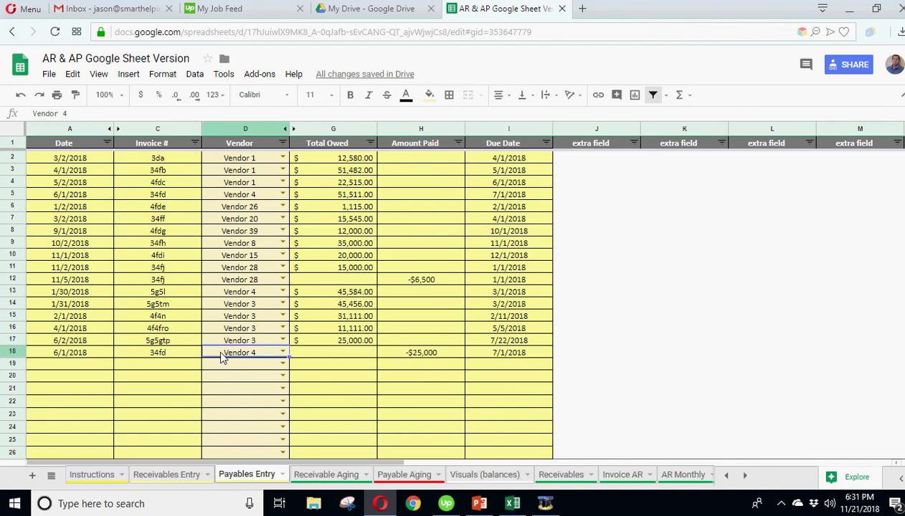
click(68, 353)
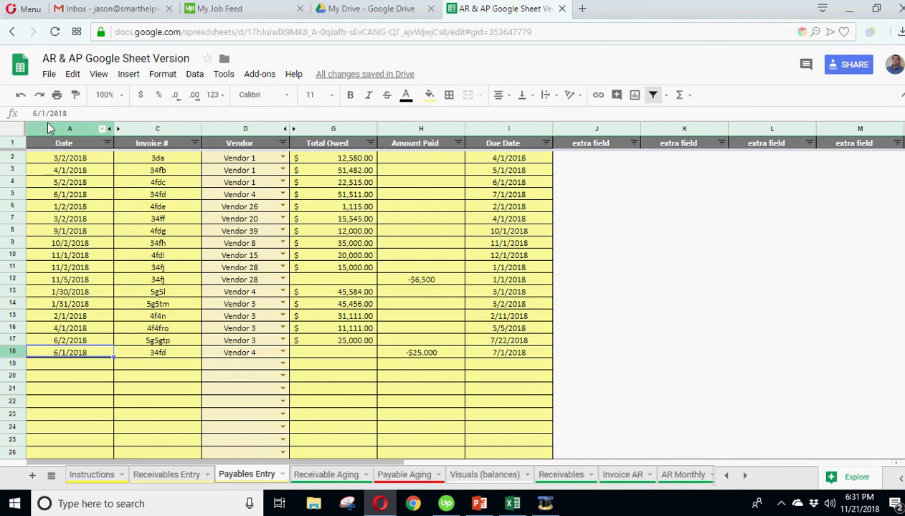
click(49, 115)
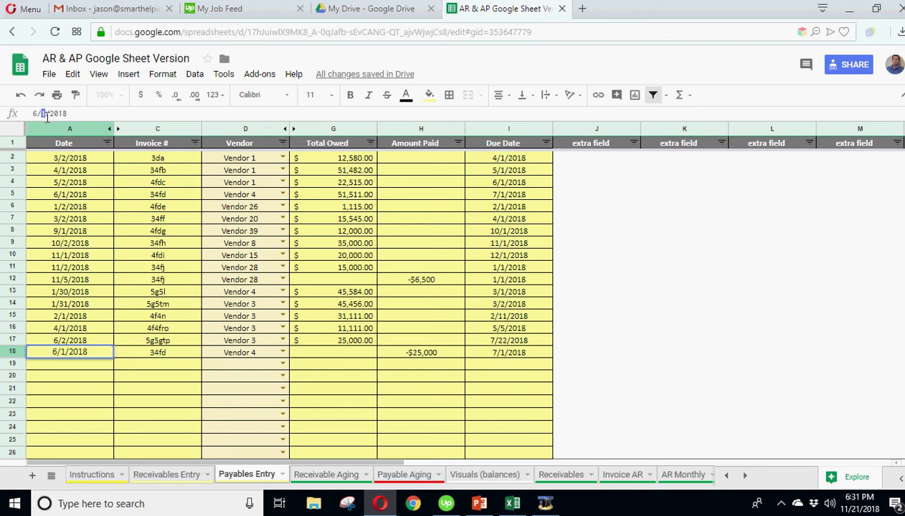
text(8)
key(Return)
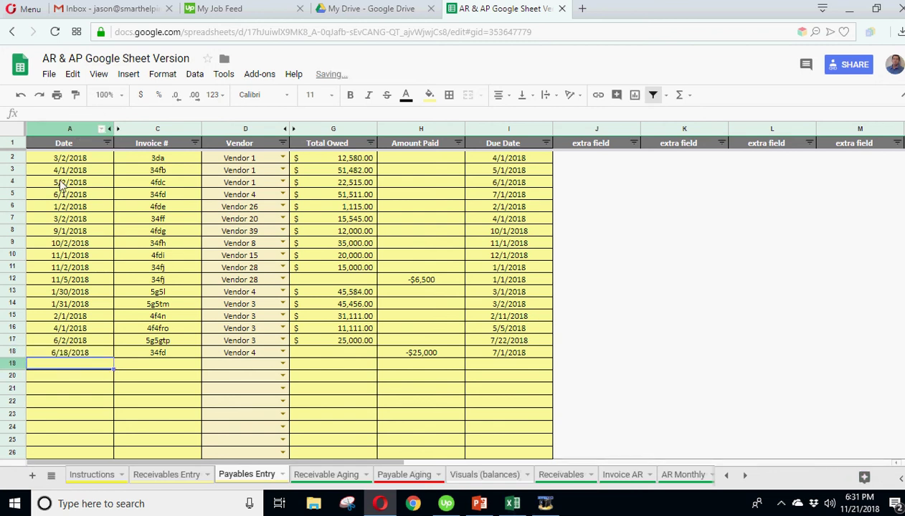
click(164, 351)
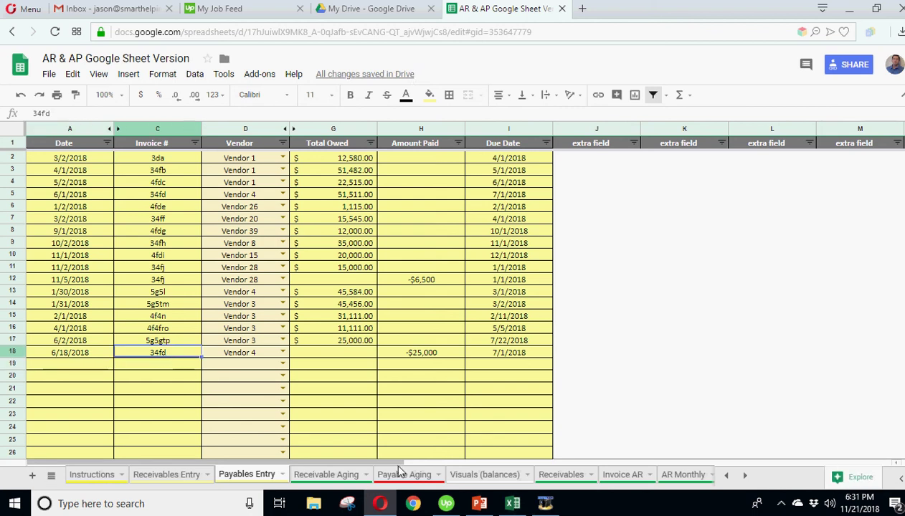
Check Vendor 4 on the Payables sheet, and open Invoice AP to see the payment applied per invoice.
click(695, 477)
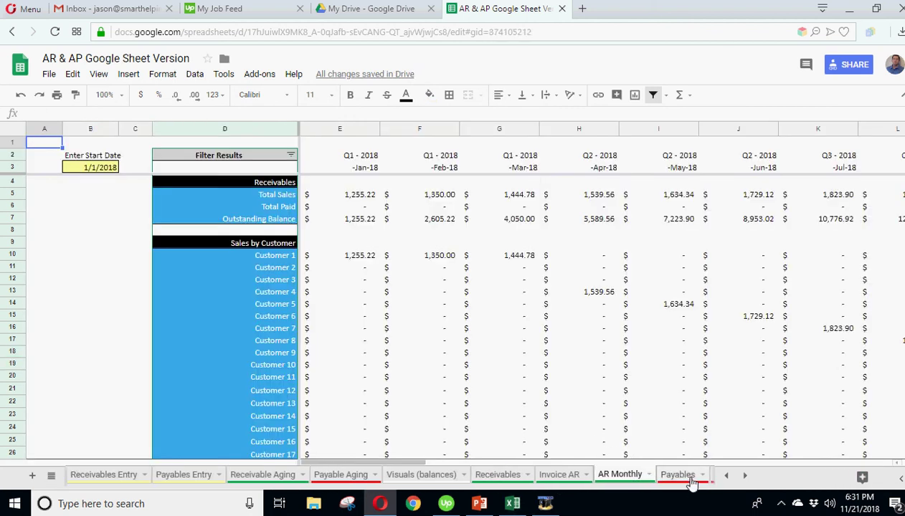
click(695, 477)
click(744, 475)
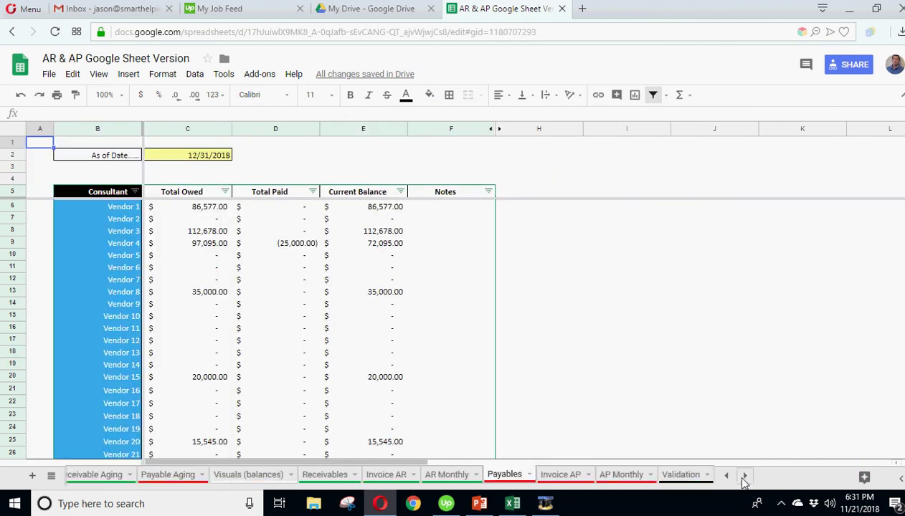
click(555, 475)
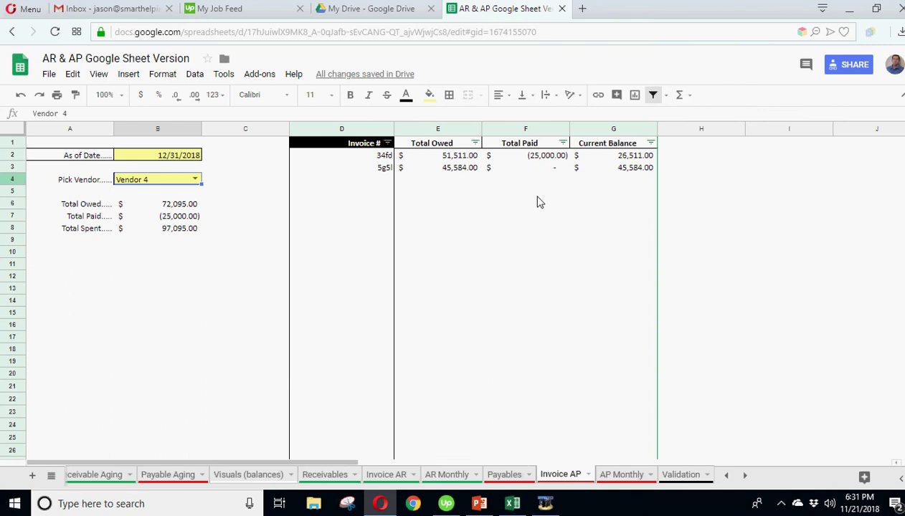
Inspect the Total Paid formula for invoice 34fd and the Total Owed, Total Paid and Total Spent formulas in Invoice AP.
click(519, 155)
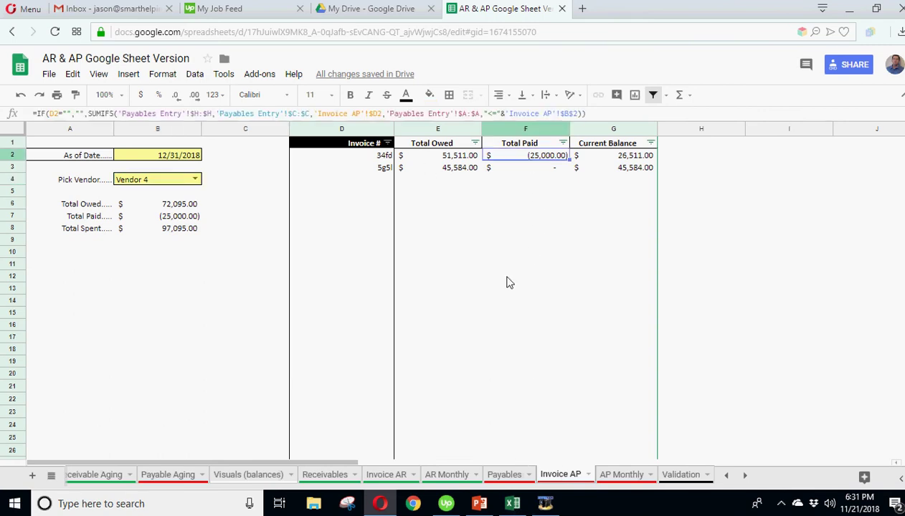
click(749, 264)
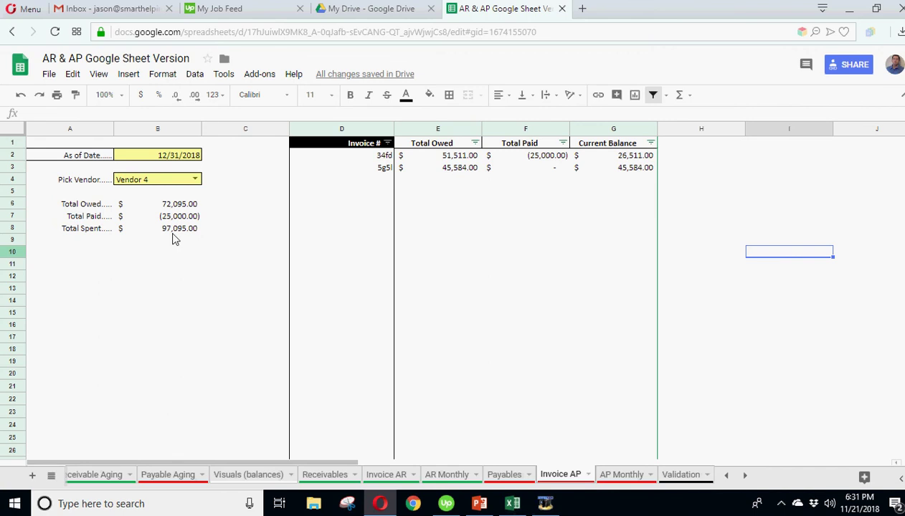
click(179, 206)
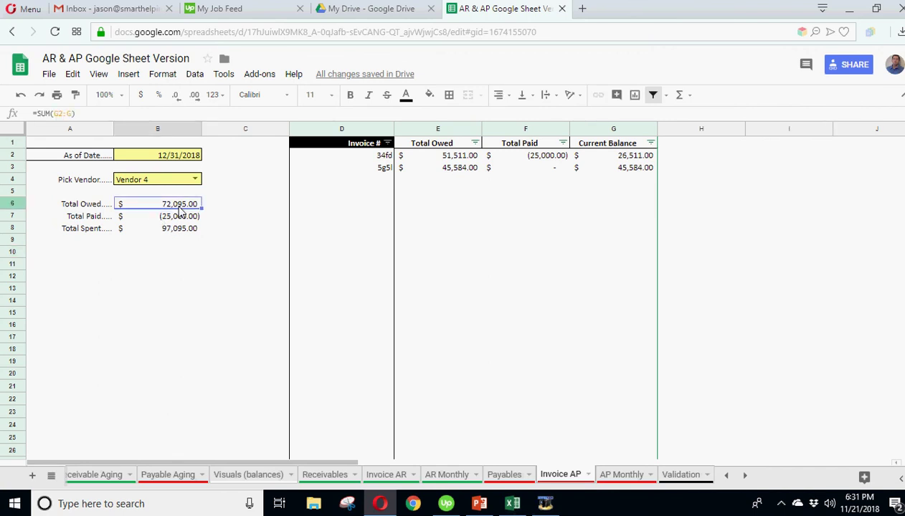
click(181, 218)
click(180, 231)
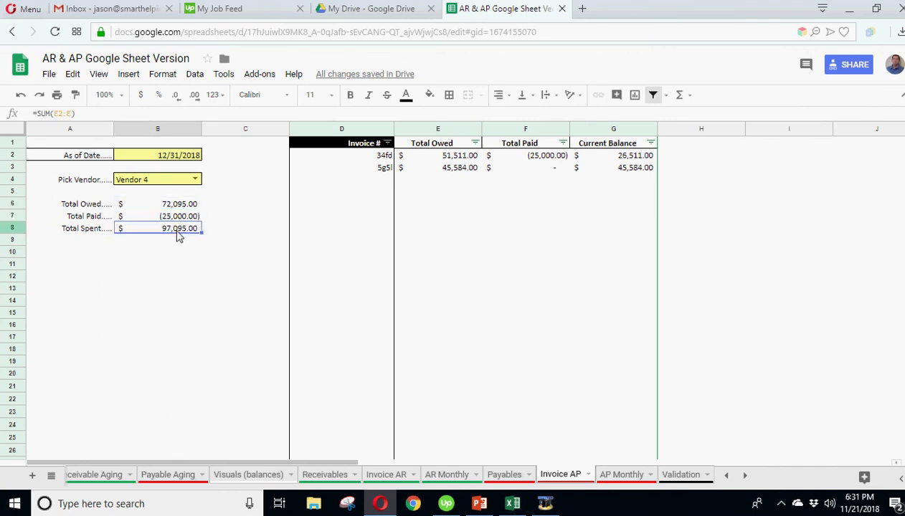
click(147, 322)
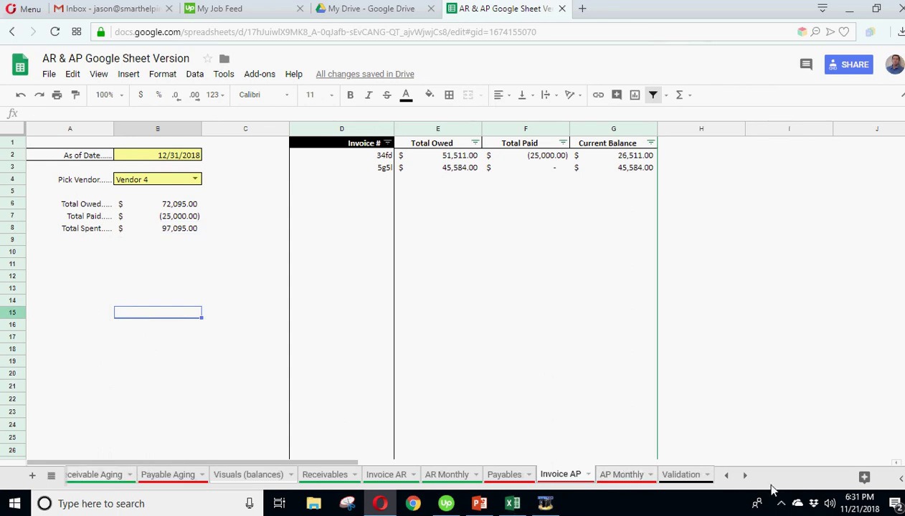
Compare the payment in row 18 of Payables Entry with the empty Amount Paid cell in row 5, and open the AR Monthly sheet.
click(726, 476)
click(244, 476)
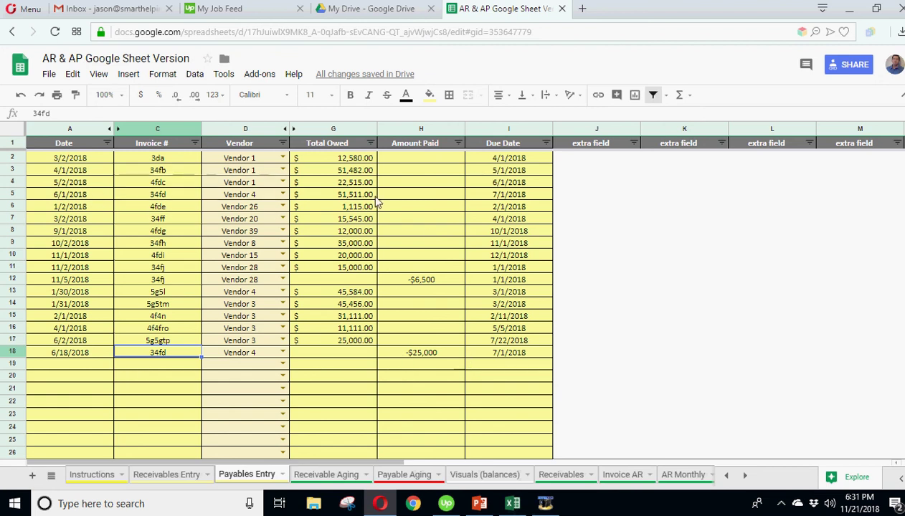
click(440, 355)
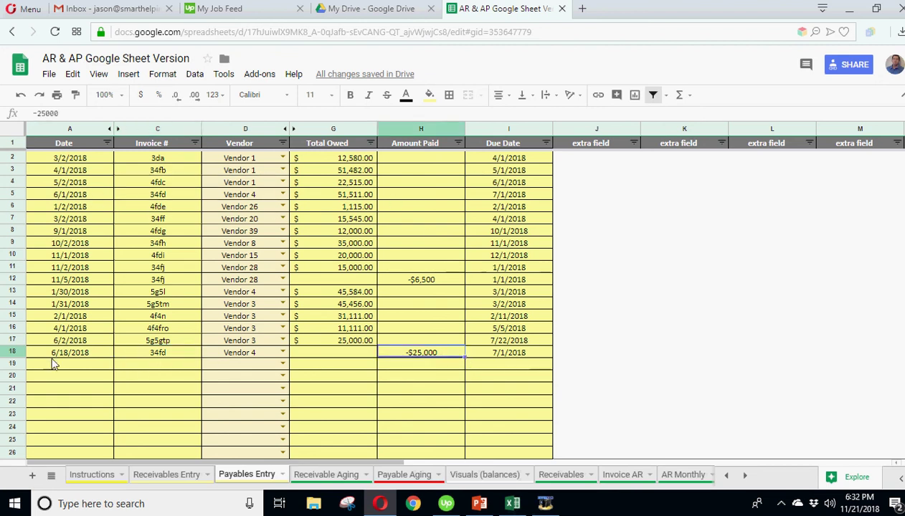
click(412, 194)
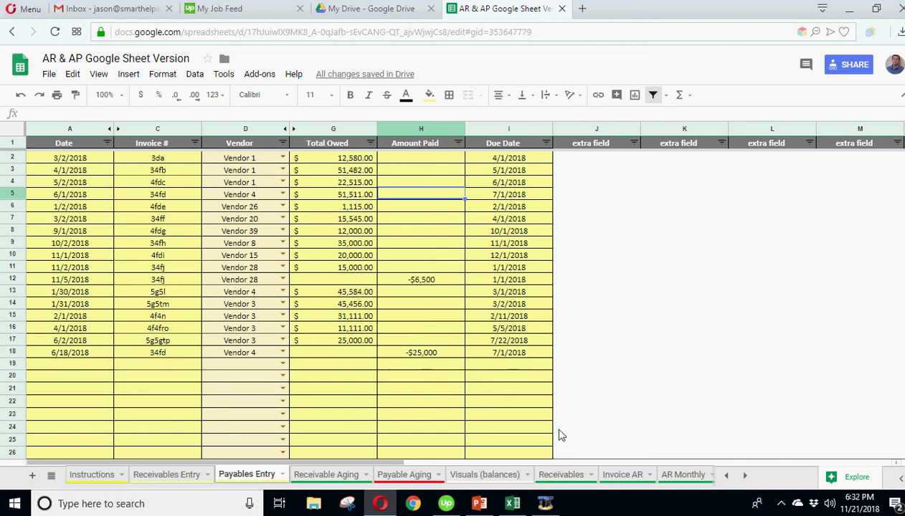
click(667, 476)
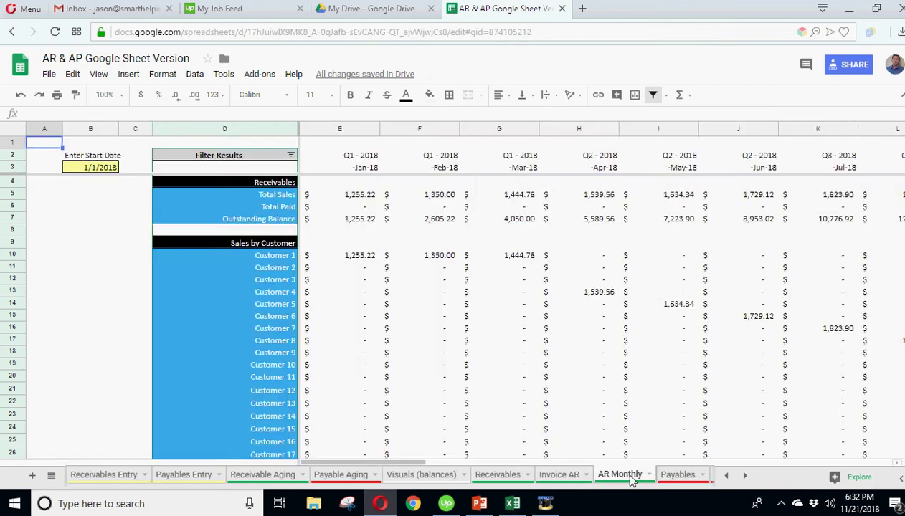
Go over the Invoice AR, Receivables and Payables sheets to compare the balances per invoice, customer and vendor.
click(568, 477)
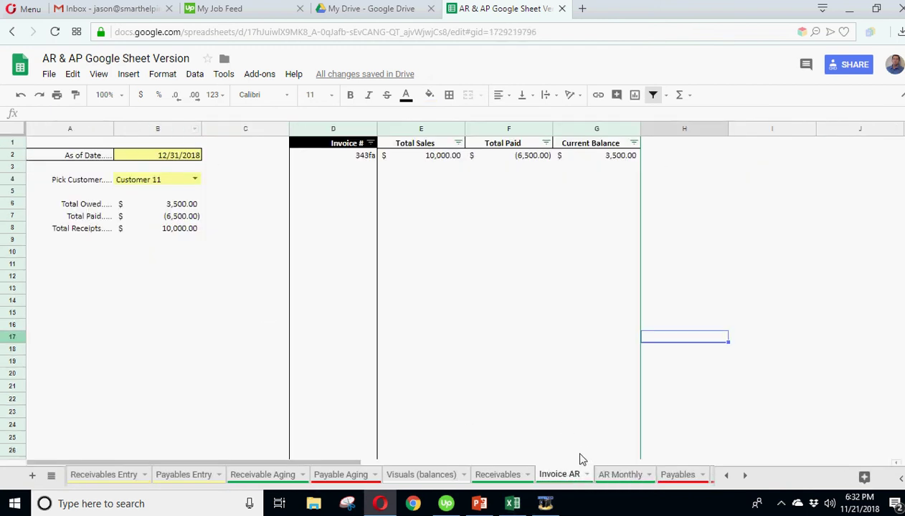
click(507, 477)
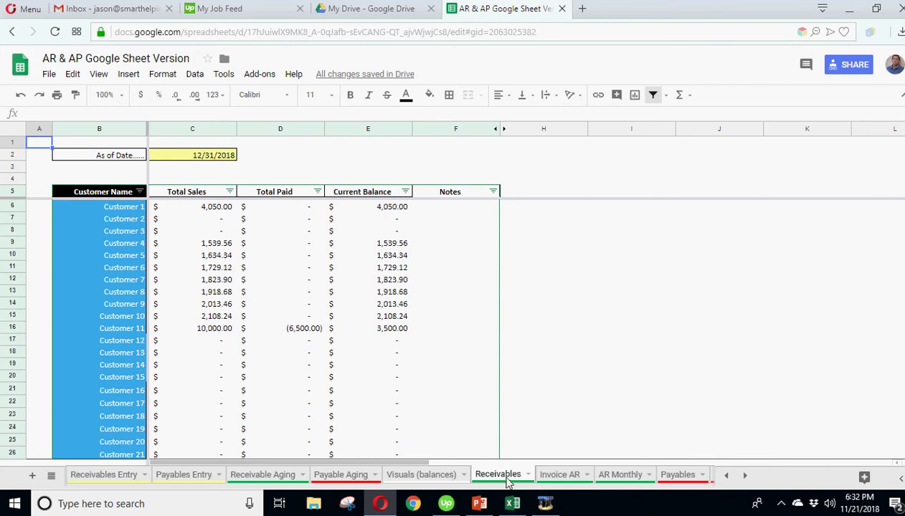
click(670, 476)
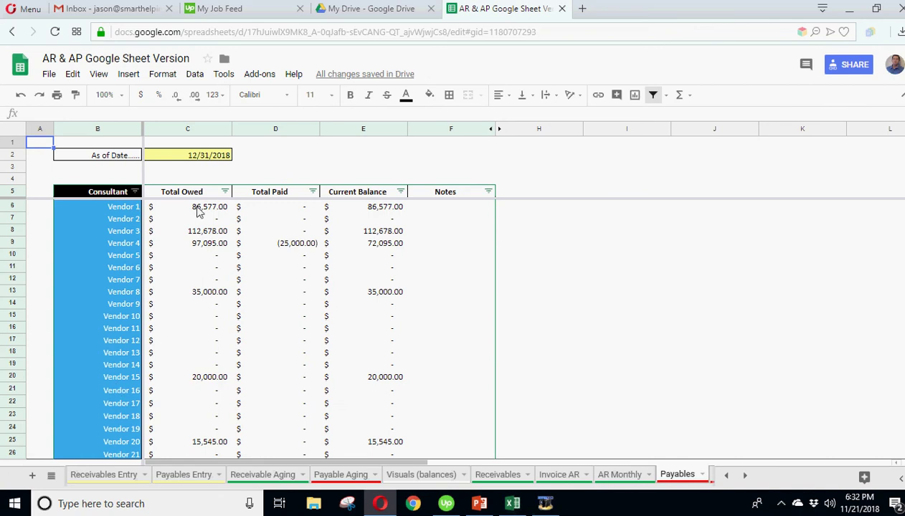
click(560, 475)
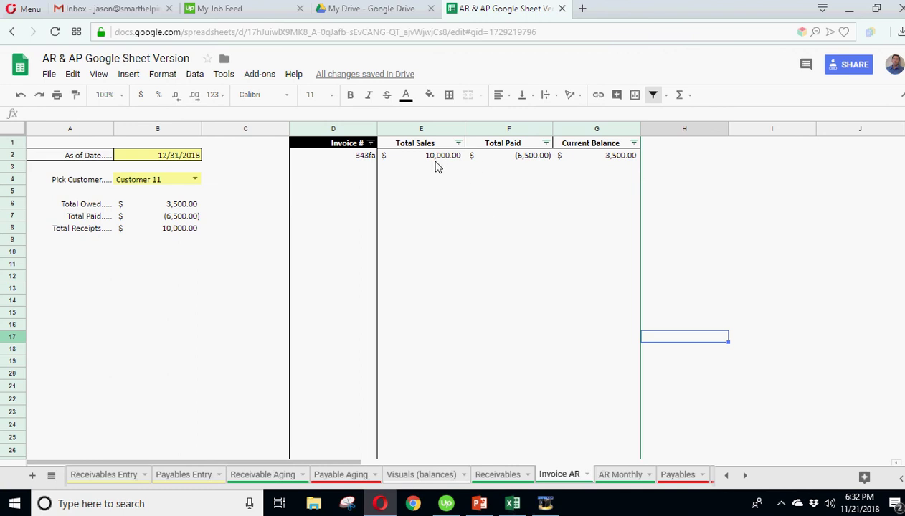
click(610, 475)
click(501, 474)
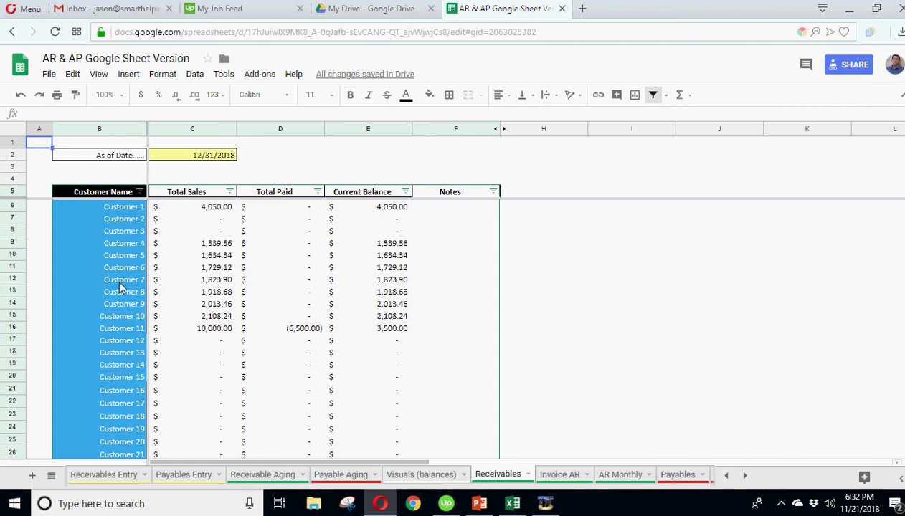
Examine the monthly receivables totals and sales by customer on the AR Monthly sheet.
click(621, 474)
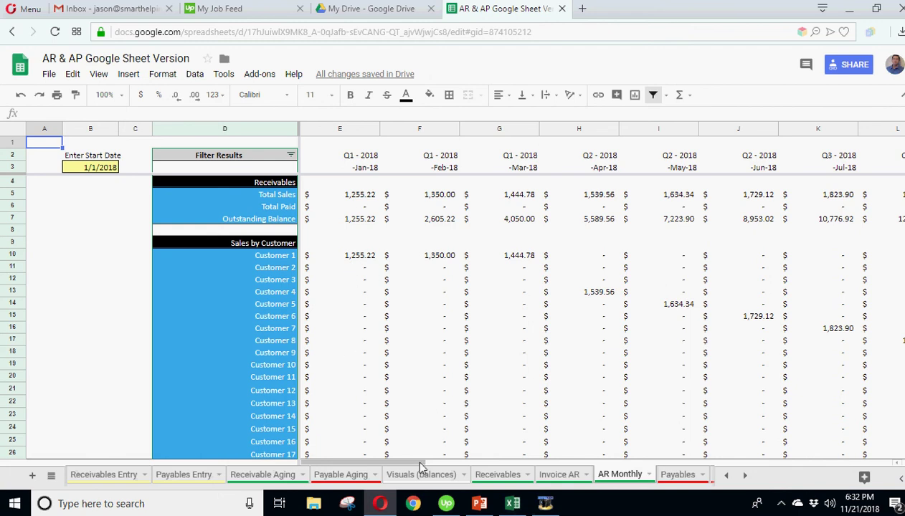
drag(447, 466, 416, 467)
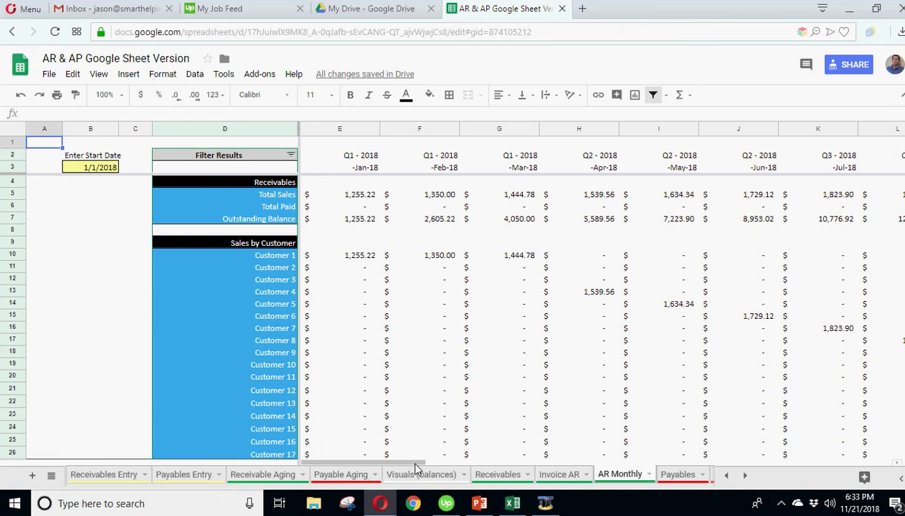
drag(417, 467, 387, 462)
Go through the Payables, Invoice AP and AP Monthly sheets, and open Validation to view the customer, vendor and work type lists.
click(677, 474)
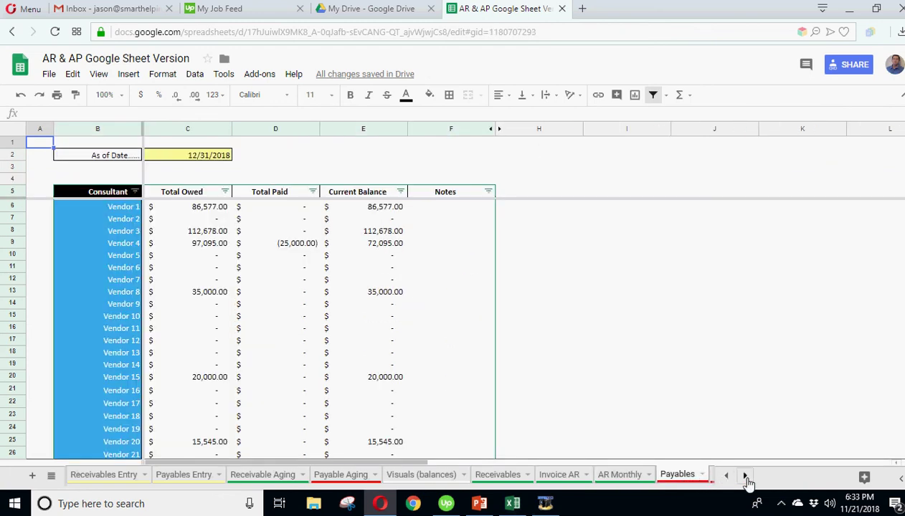
click(745, 476)
click(577, 476)
click(625, 475)
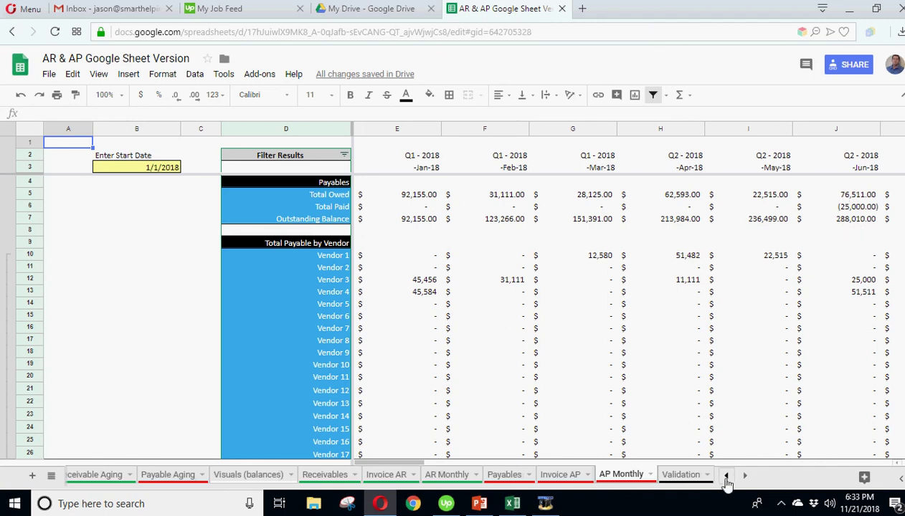
click(678, 476)
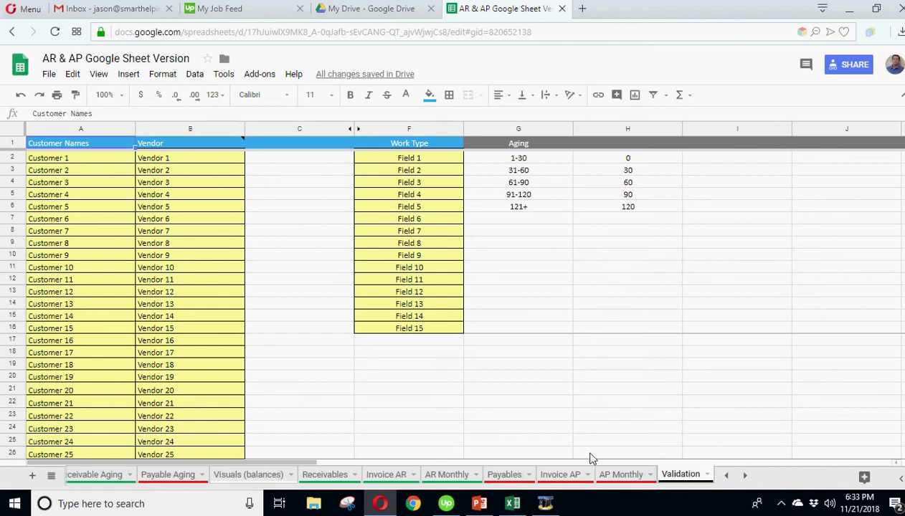
Return to Receivables Entry and look through the choices for Customer Name in row 13.
click(726, 475)
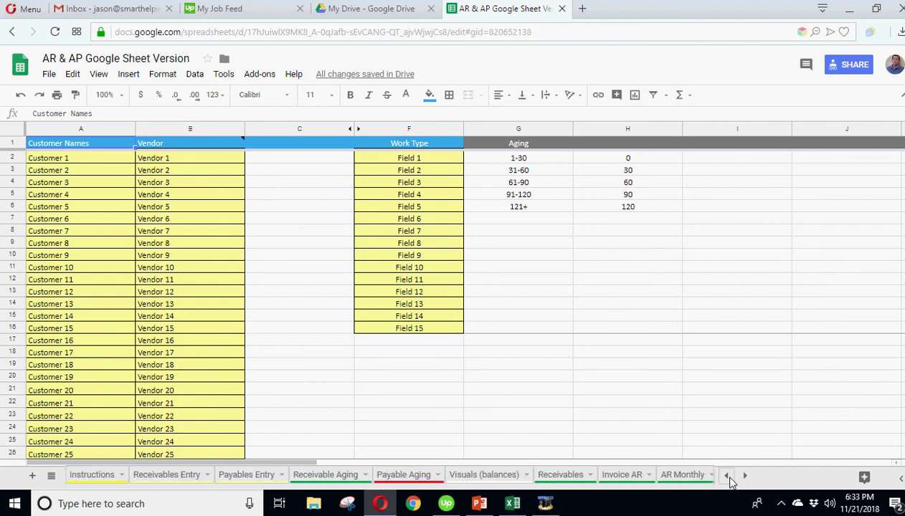
click(166, 476)
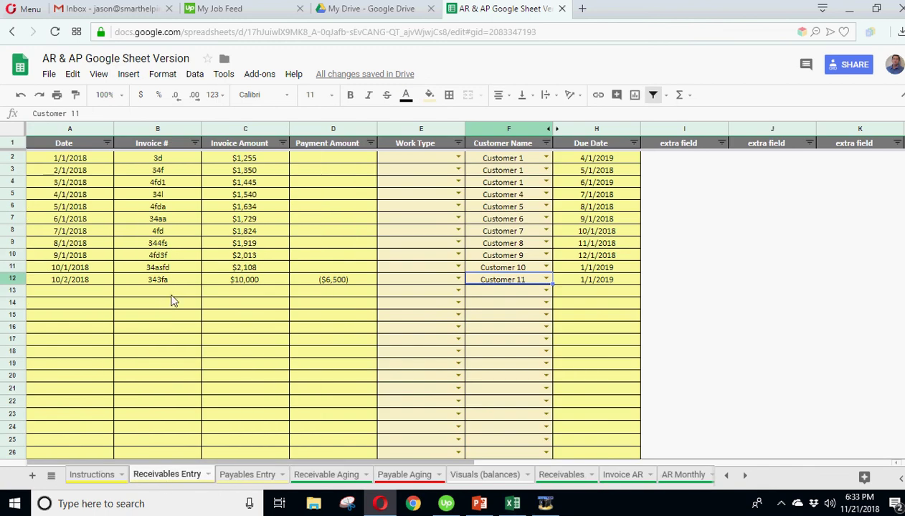
click(545, 291)
scroll(502, 367, down, 10)
click(755, 317)
Try out Customer 1 as the Customer Name in row 13 of Receivables Entry, and undo the entry.
click(505, 292)
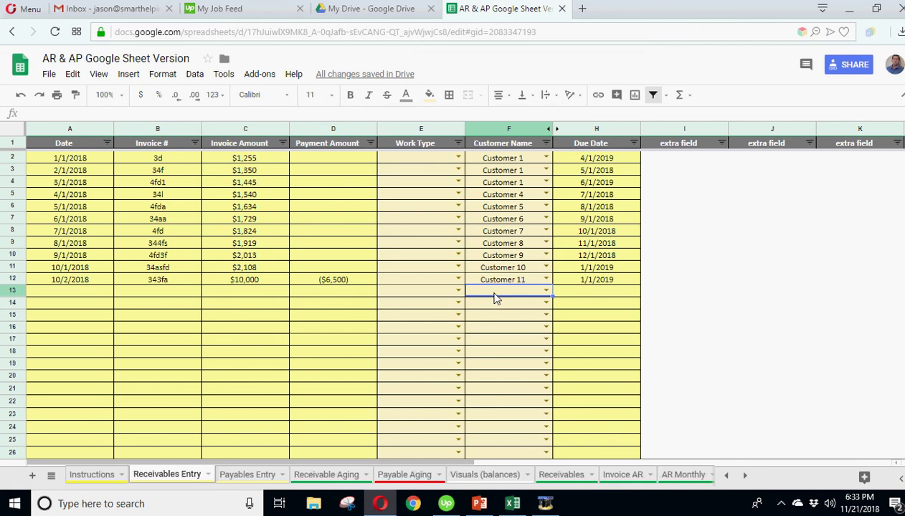
text(custom)
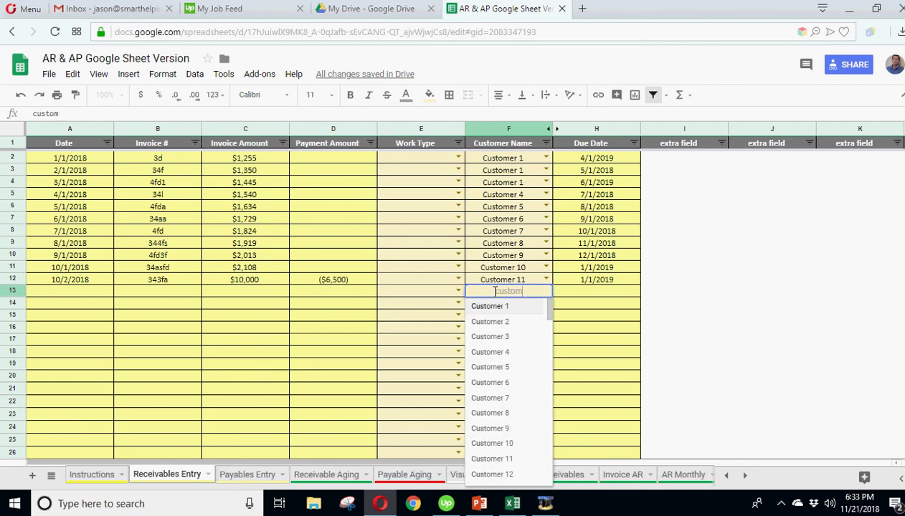
text(er 1)
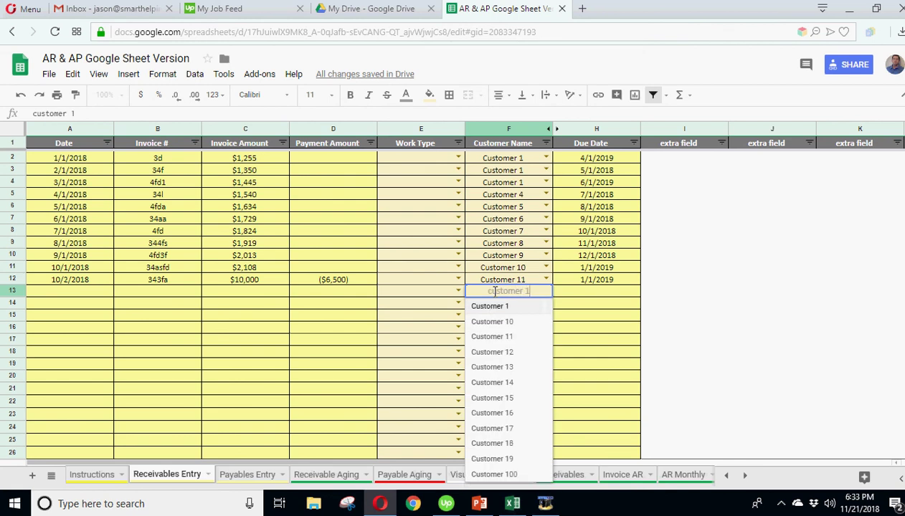
text(5)
key(BackSpace)
key(BackSpace)
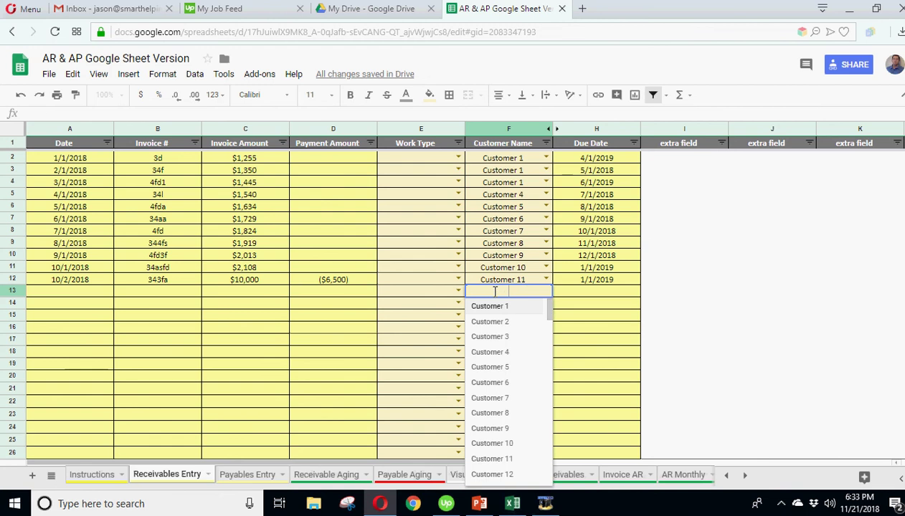
click(504, 297)
click(788, 291)
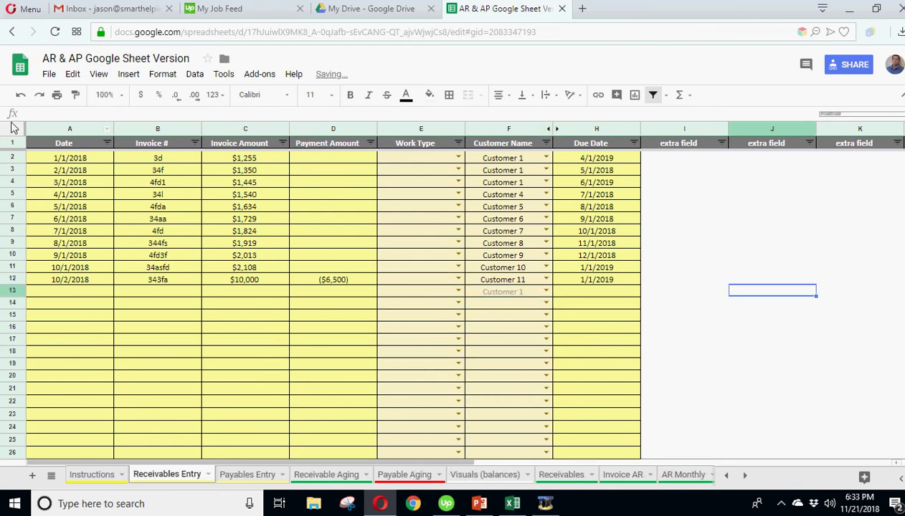
click(21, 98)
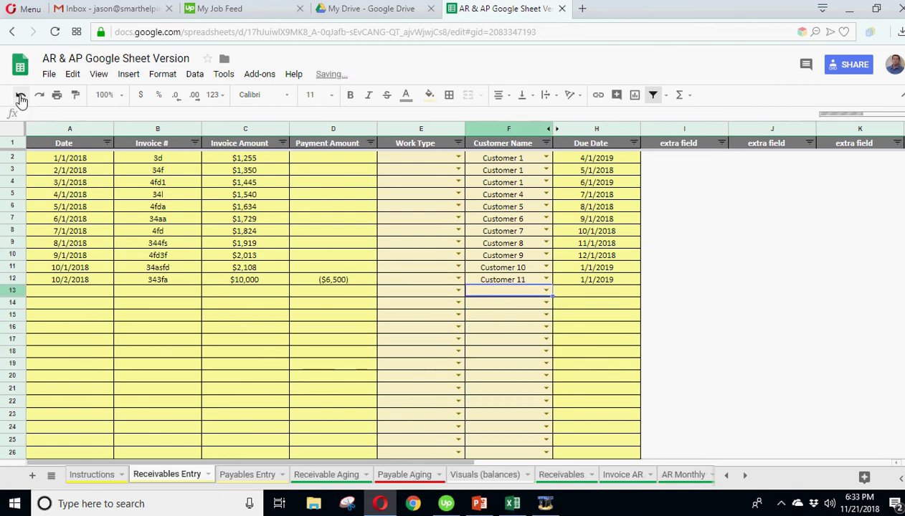
Check the Due Date of the Customer 11 invoice, and view the AR Monthly and AP Monthly sheets.
click(604, 280)
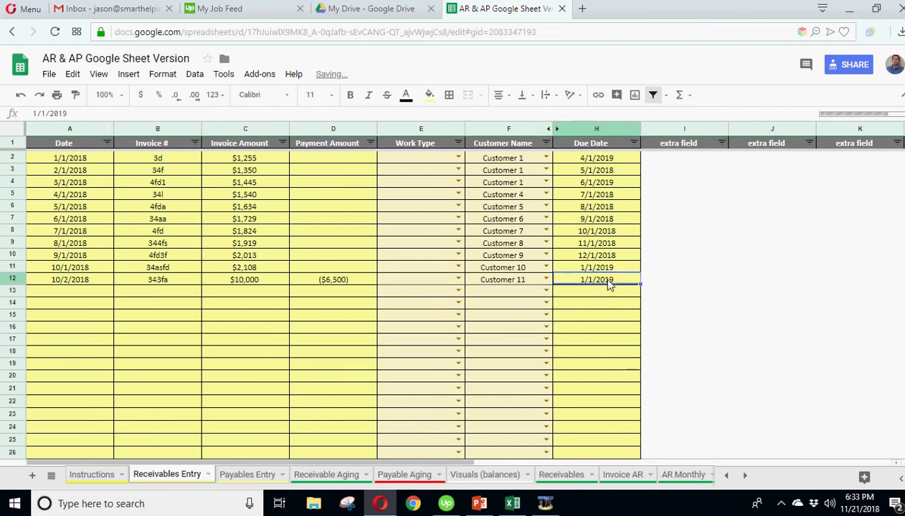
click(678, 476)
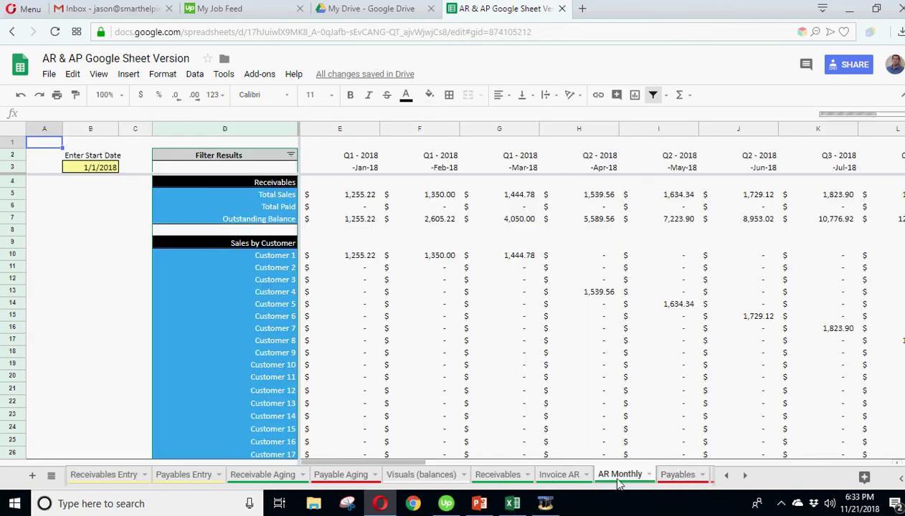
click(744, 475)
click(622, 475)
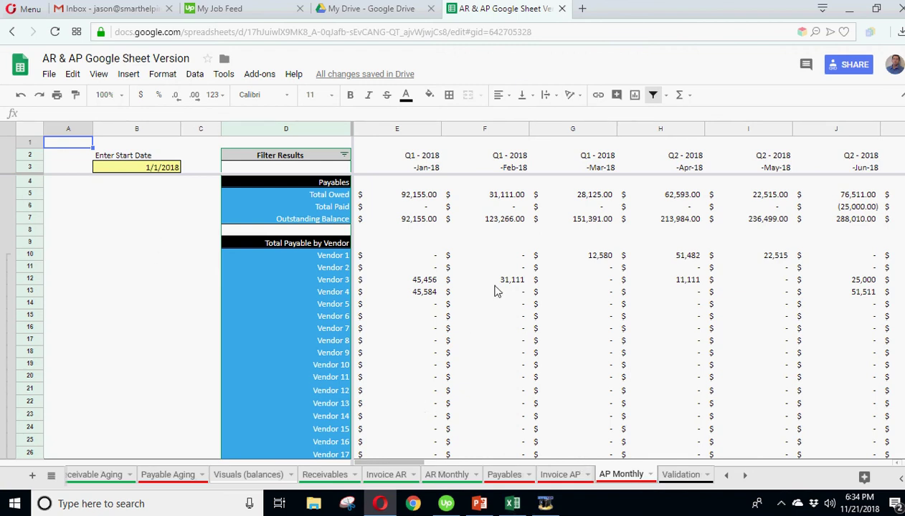
Revisit the Receivables sheet, and review the AR Analysis and AP Analysis charts in Visuals (balances).
click(726, 475)
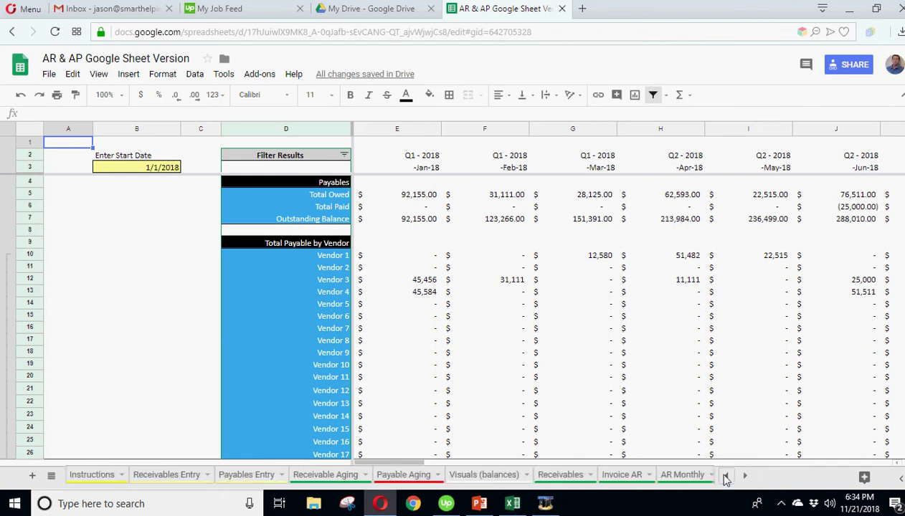
click(560, 476)
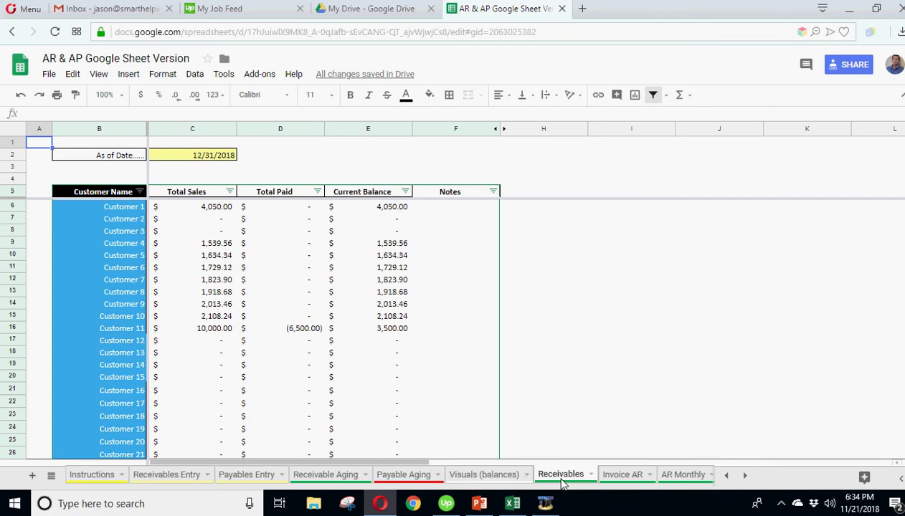
click(489, 478)
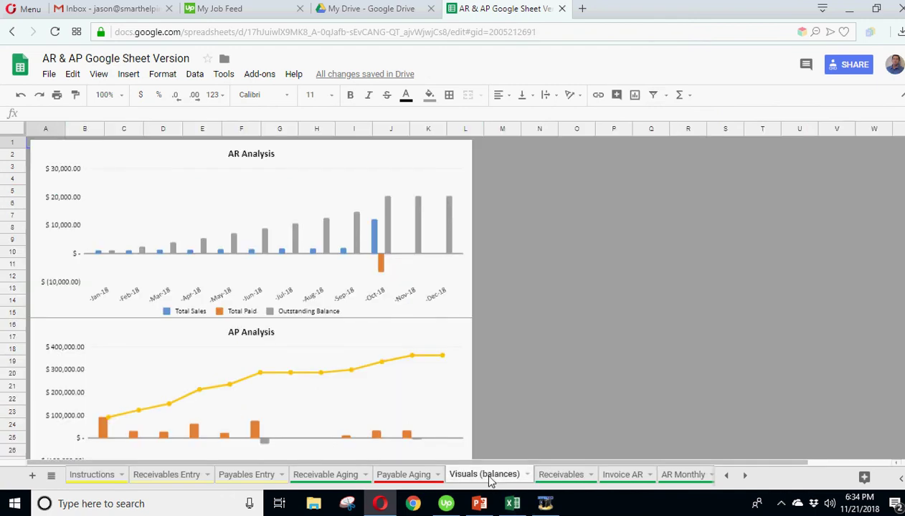
scroll(192, 424, down, 2)
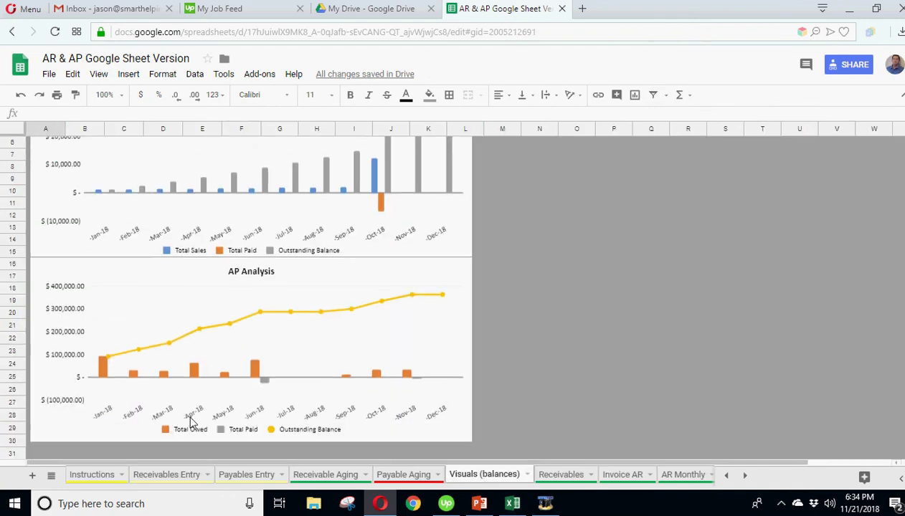
scroll(191, 423, down, 5)
scroll(192, 423, up, 7)
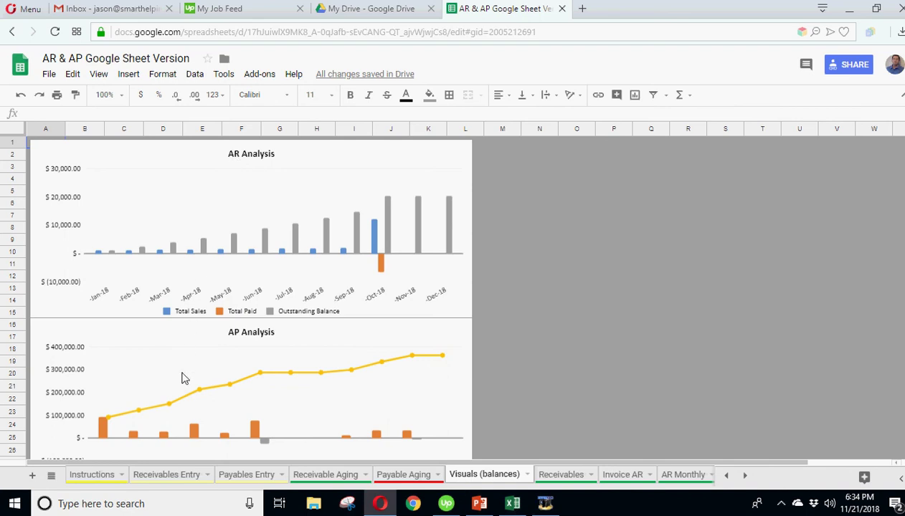
scroll(184, 378, down, 2)
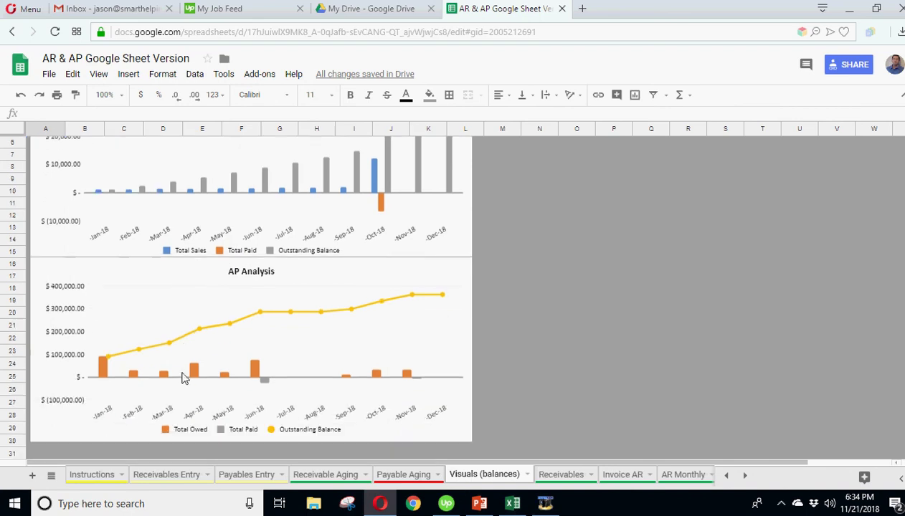
scroll(184, 378, up, 2)
scroll(184, 381, down, 3)
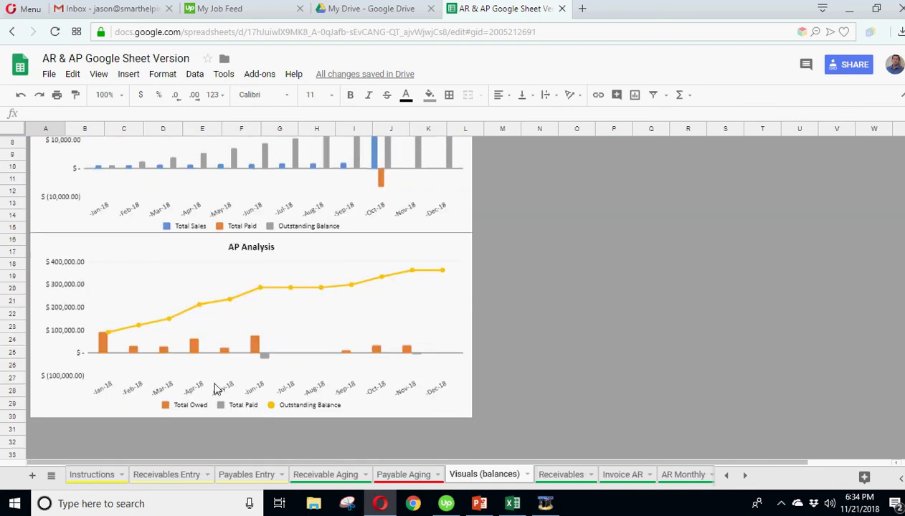
scroll(204, 381, up, 3)
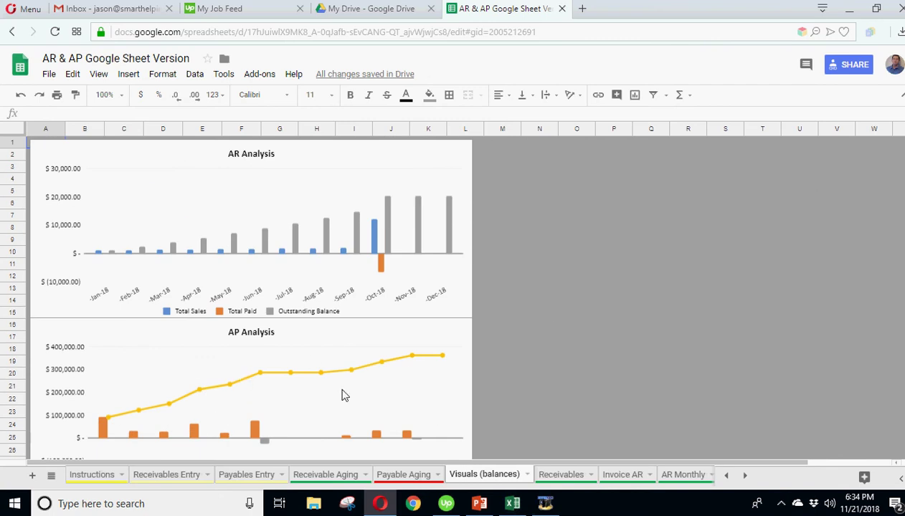
View the monthly figures on AR Monthly and the vendor aging summary on Payable Aging.
click(686, 475)
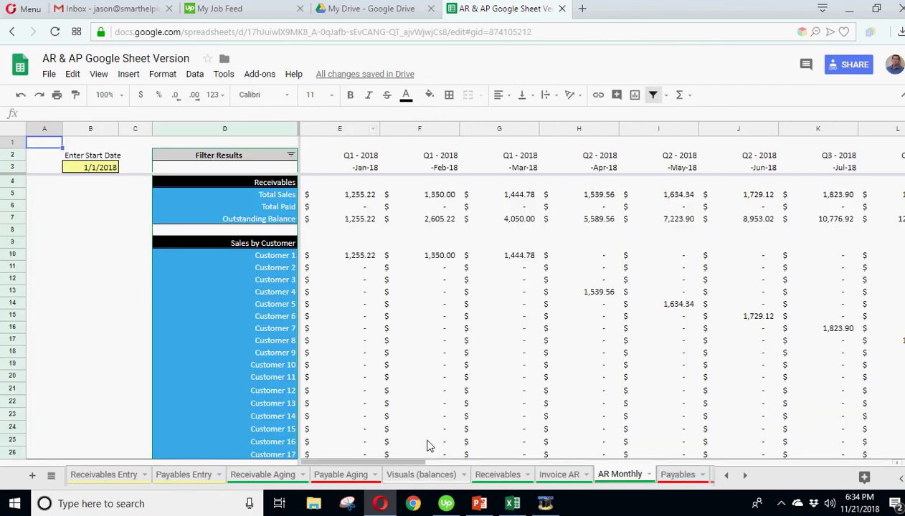
mouse_move(420, 464)
mouse_down()
mouse_move(559, 466)
mouse_move(404, 466)
mouse_up()
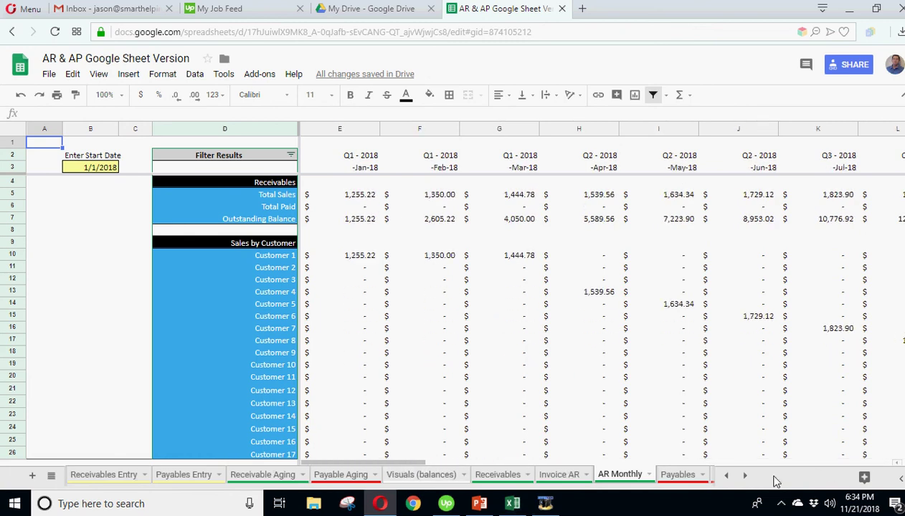
click(340, 475)
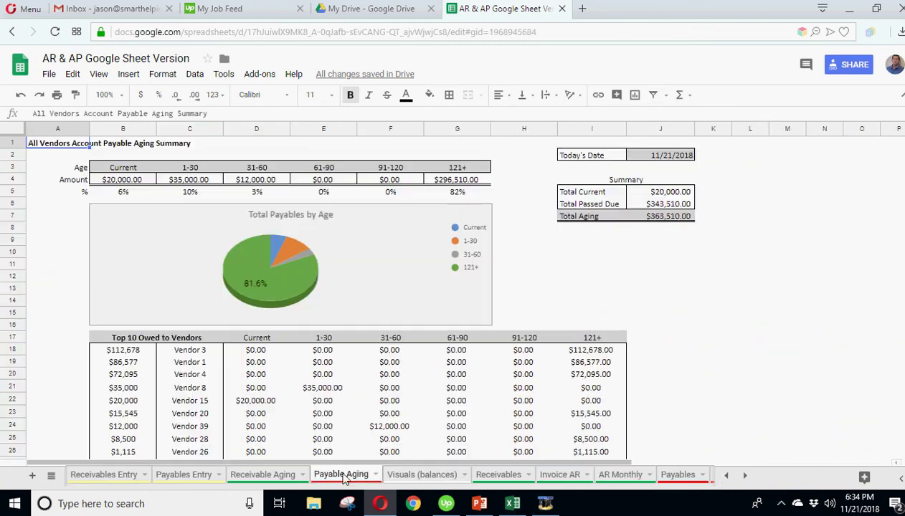
Inspect the AR Monthly data ranges behind the AR Analysis chart in Visuals (balances), and close the chart editor without changes.
click(420, 475)
click(459, 159)
click(463, 150)
click(435, 167)
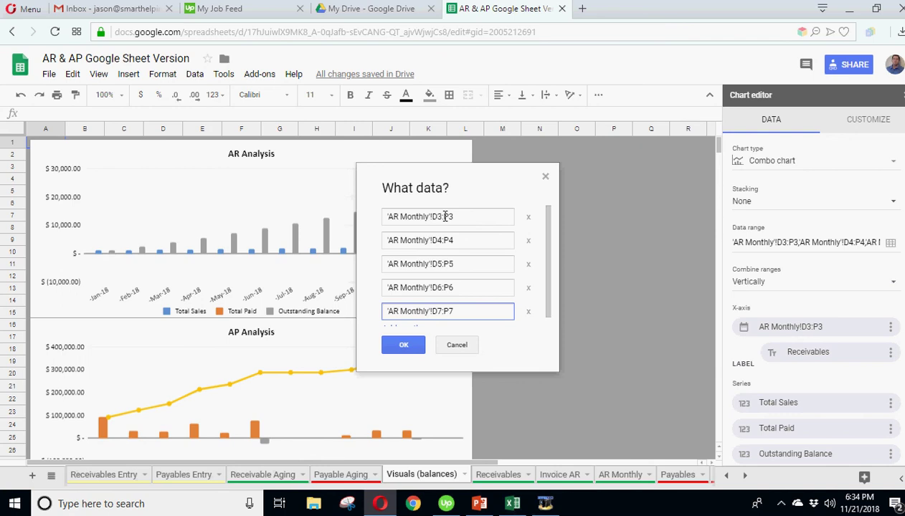
click(444, 217)
click(457, 346)
click(889, 95)
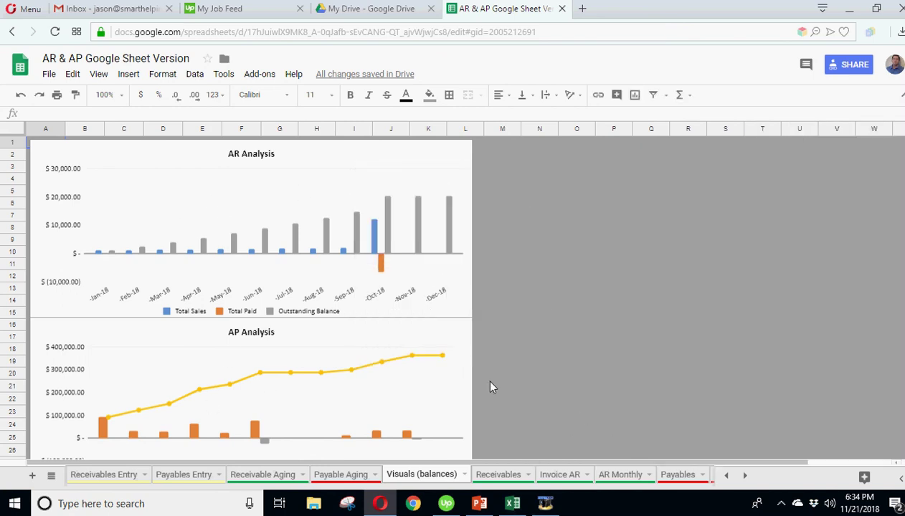
click(691, 251)
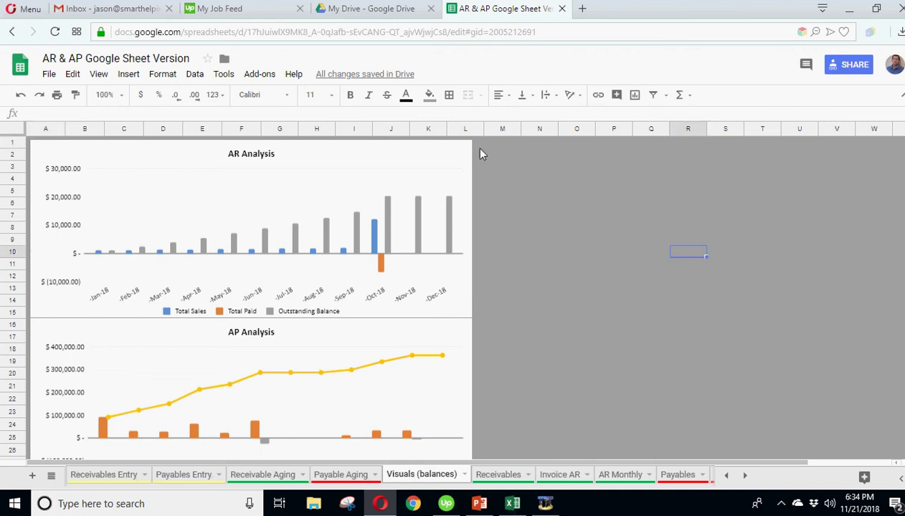
On the Instructions sheet, change the AR/AP Monthly Tabs note in B27 to say the tabs go out 3+ years by month.
click(725, 475)
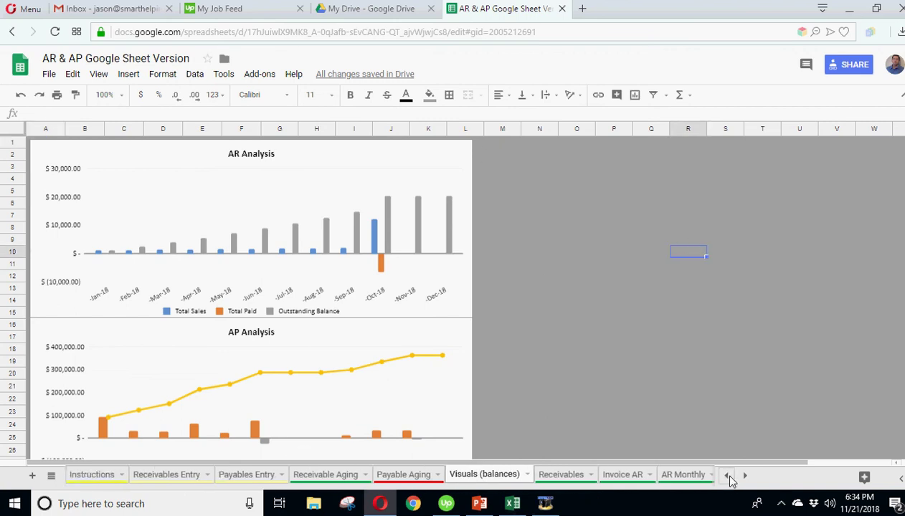
click(94, 474)
scroll(89, 383, down, 3)
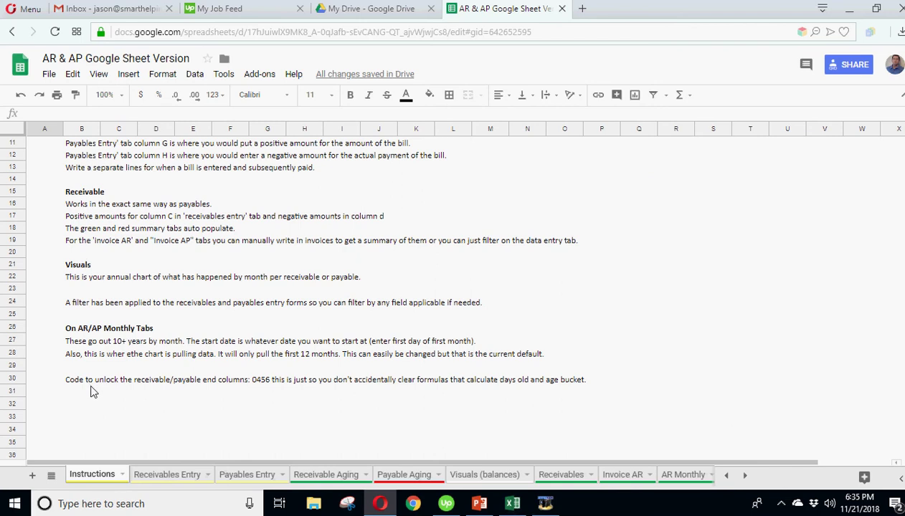
click(83, 340)
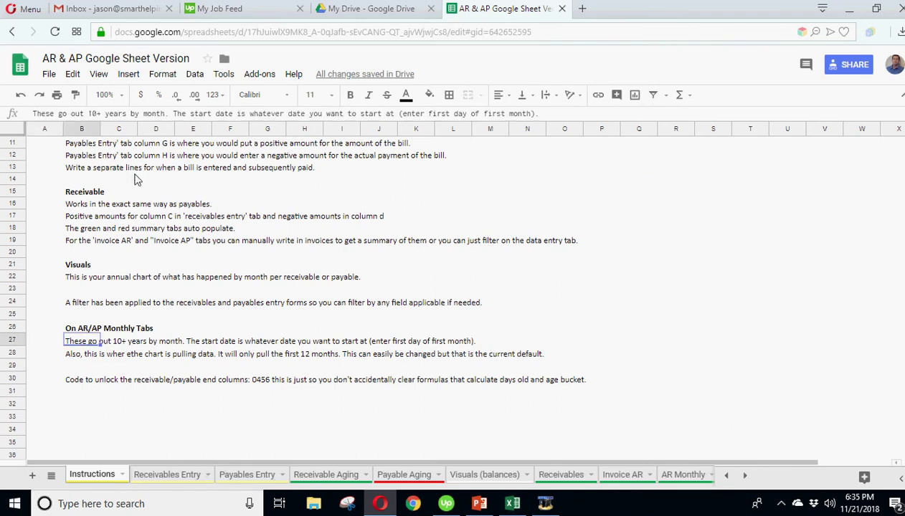
double_click(92, 114)
text(3)
key(Return)
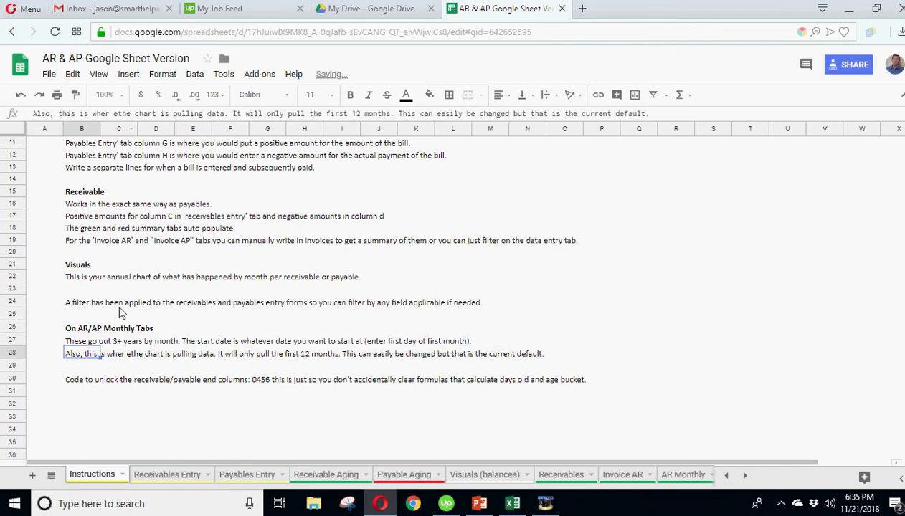
Add the label "For more:" in cell B32, below the note about the unlock code.
scroll(120, 332, up, 2)
scroll(120, 332, up, 3)
scroll(355, 315, down, 4)
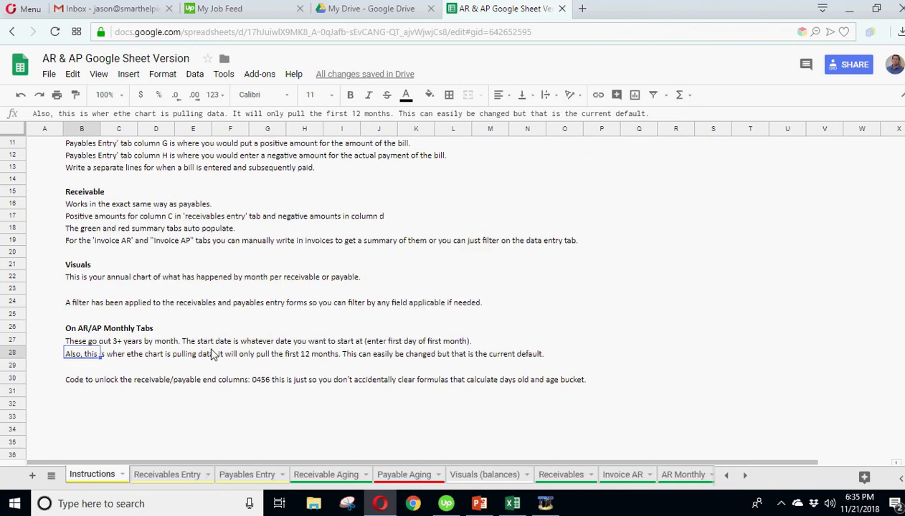
click(83, 404)
text(For more)
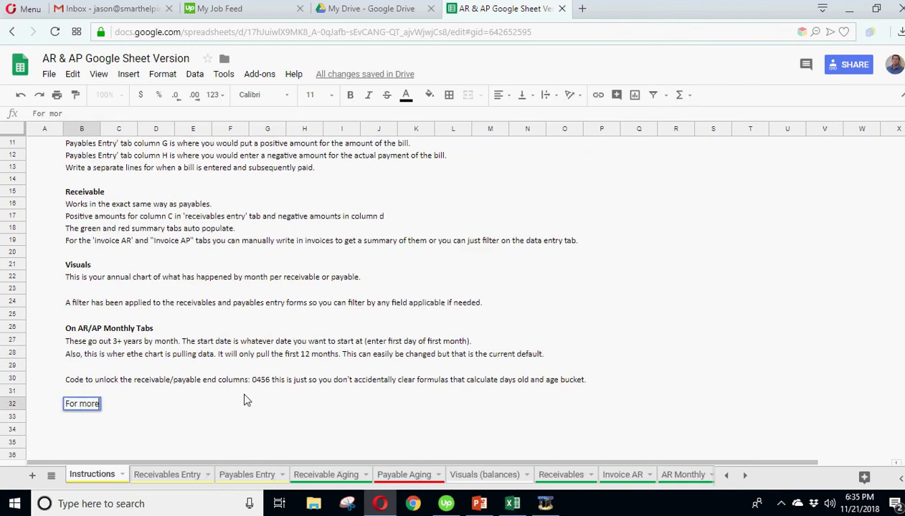
text(: sm)
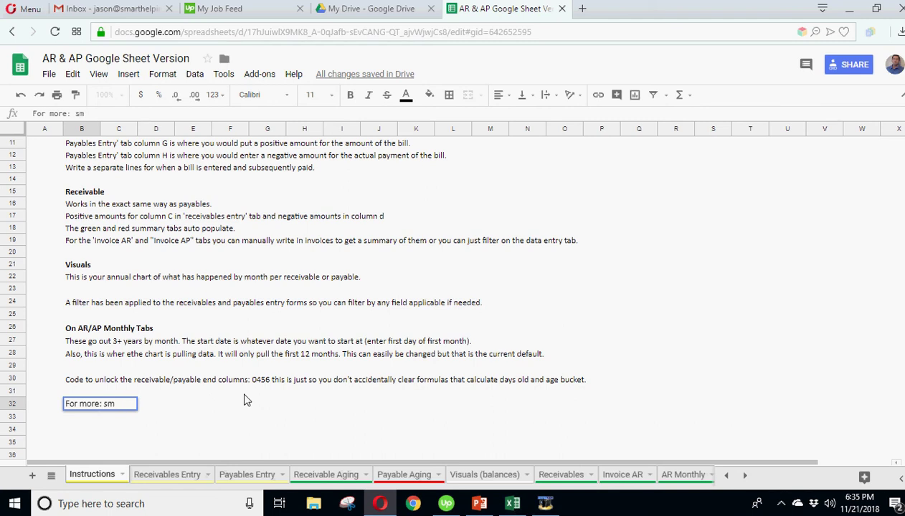
key(BackSpace)
key(BackSpace)
key(Tab)
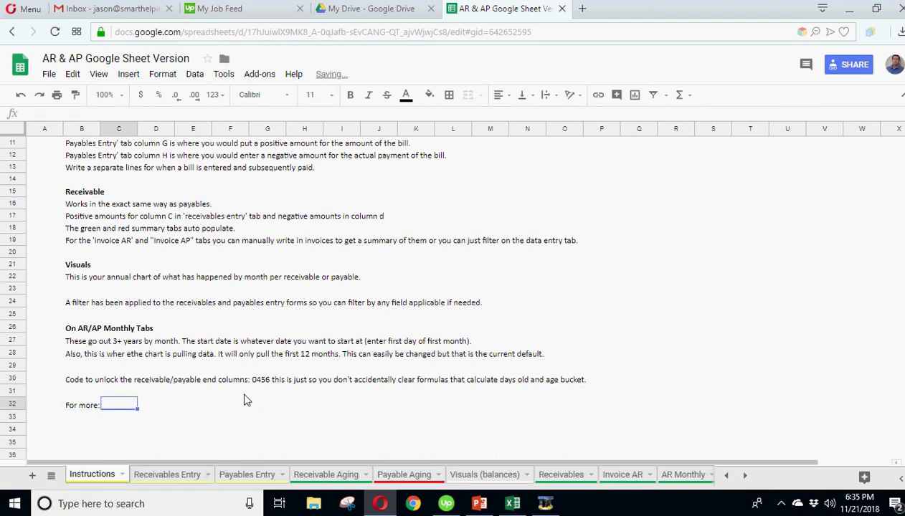
Enter the website smarthelping.com in C32 beside the "For more:" label, and check its link.
text(smarthelping.com)
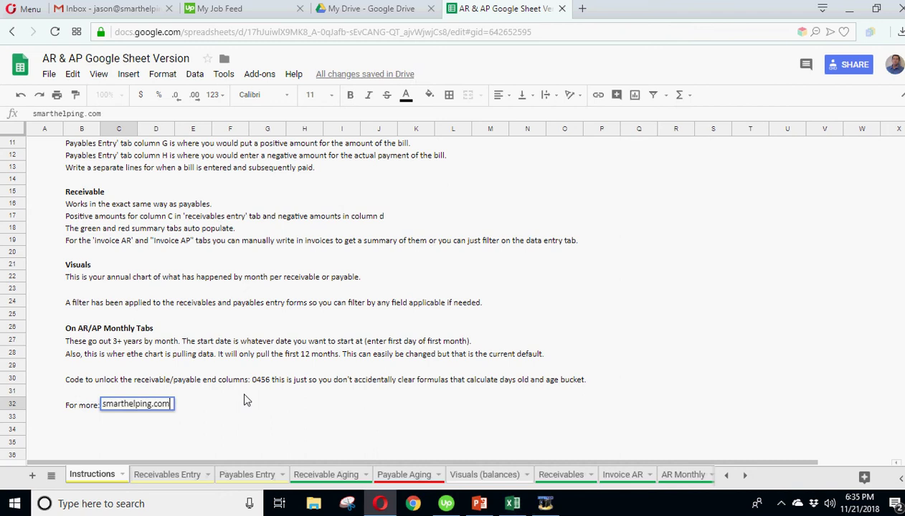
key(Return)
click(120, 403)
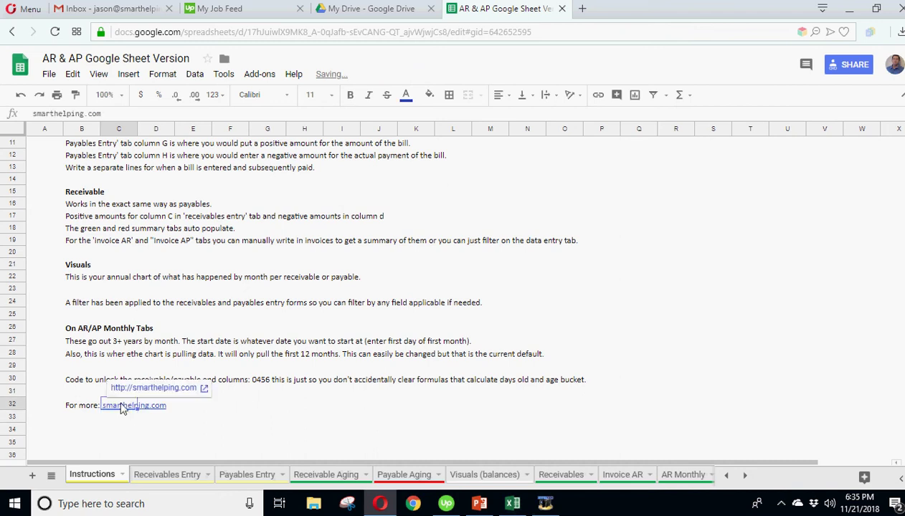
click(408, 407)
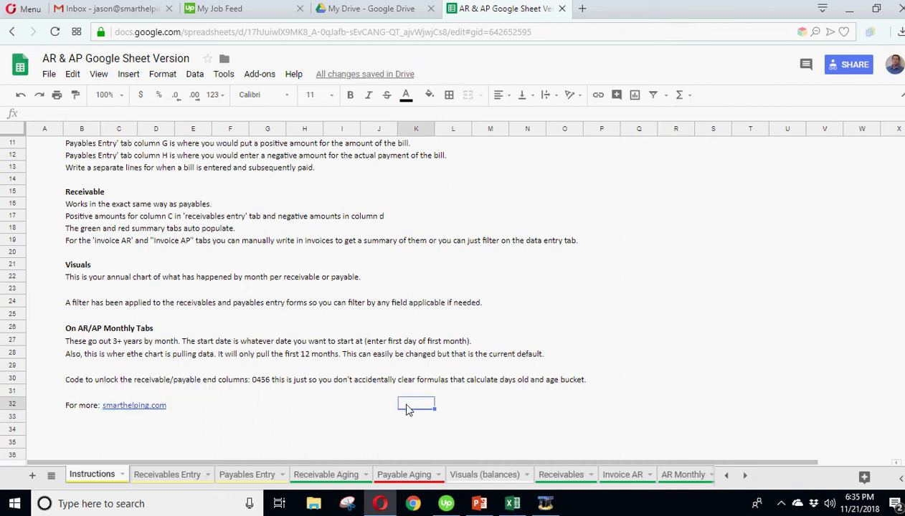
Review the start of the Instructions sheet, and step through the Invoice # column cells on Invoice AR.
scroll(365, 398, up, 4)
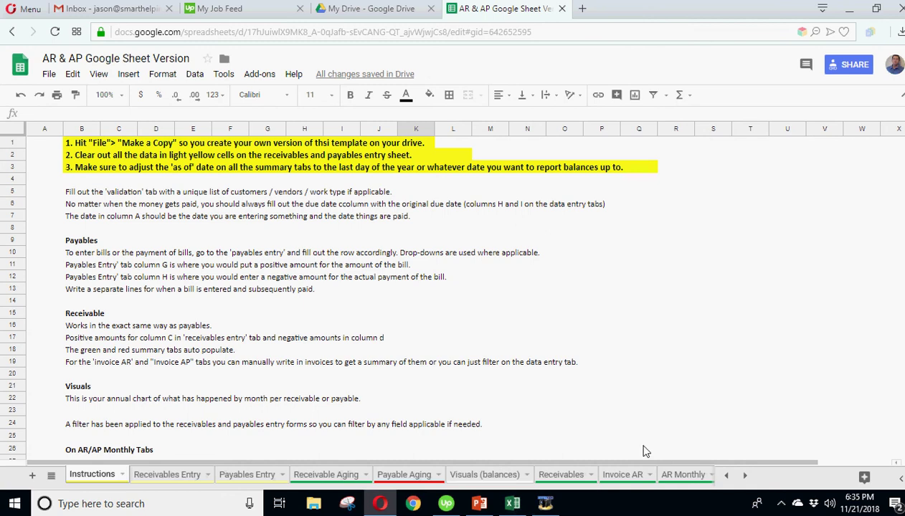
click(668, 473)
click(568, 478)
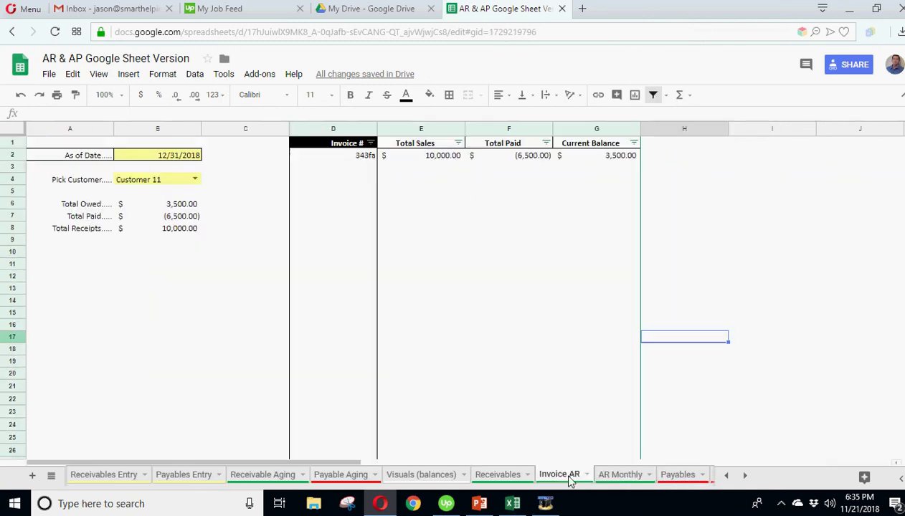
click(351, 156)
key(Down)
key(Down)
key(Down)
key(Down)
key(Down)
key(Down)
key(Down)
key(Down)
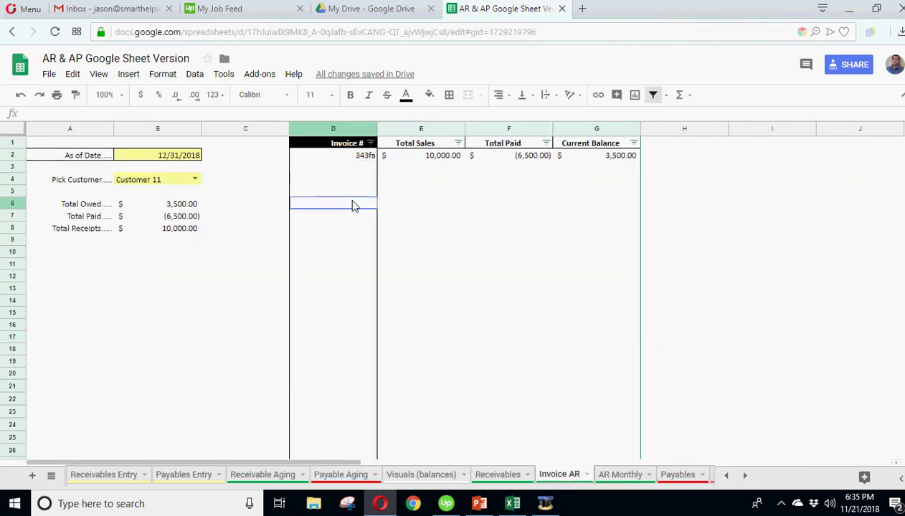
Inspect the Total Paid and Current Balance formula cells in row 4 of Invoice AR.
click(525, 181)
click(560, 187)
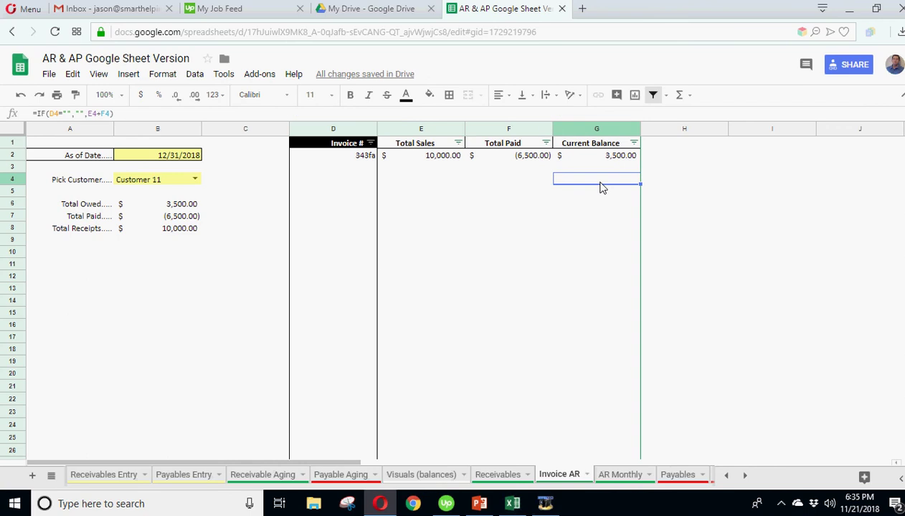
click(144, 326)
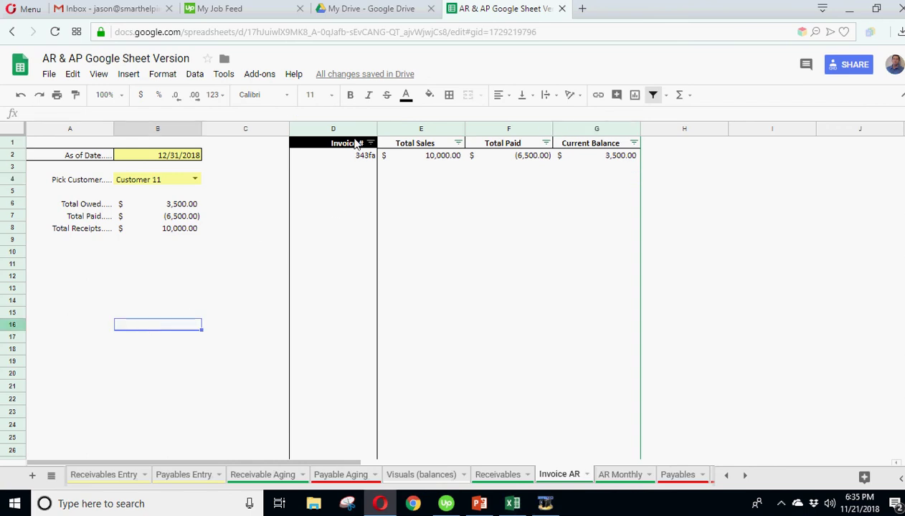